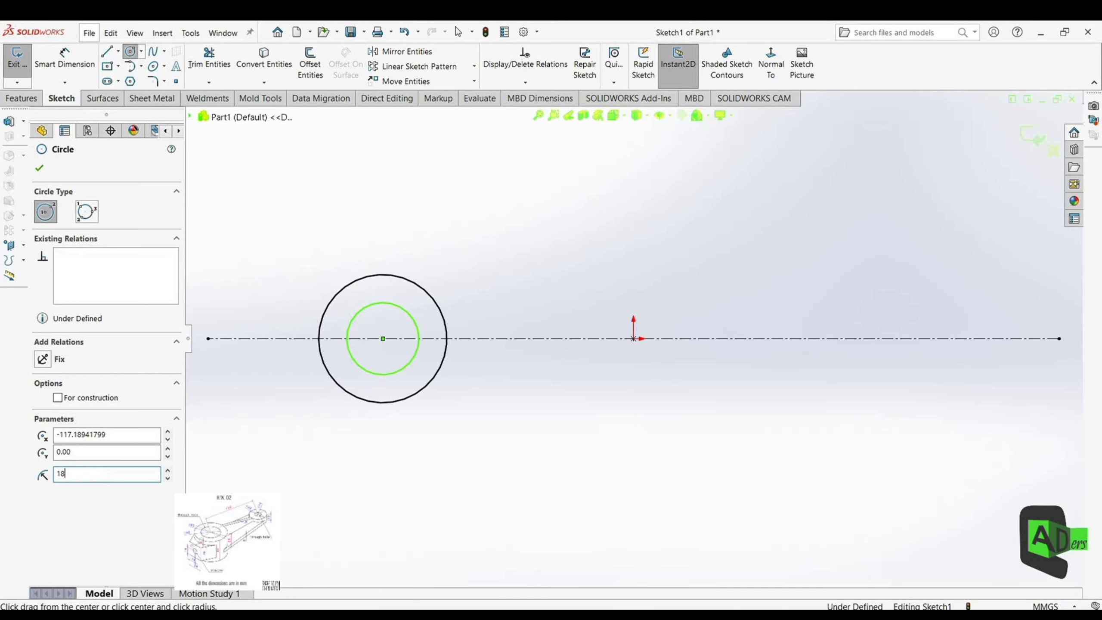
Finish the large end's inner circle at radius 18 mm and draw a 6 mm radius circle on the centerline, about 117 mm right of the origin
key(Return)
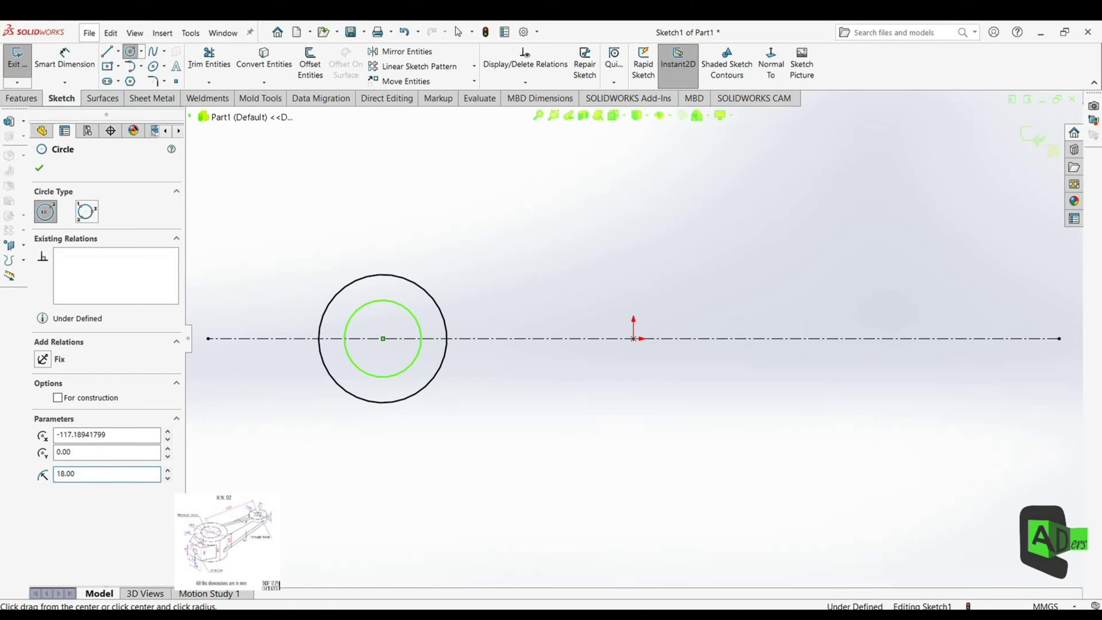
click(884, 338)
click(856, 306)
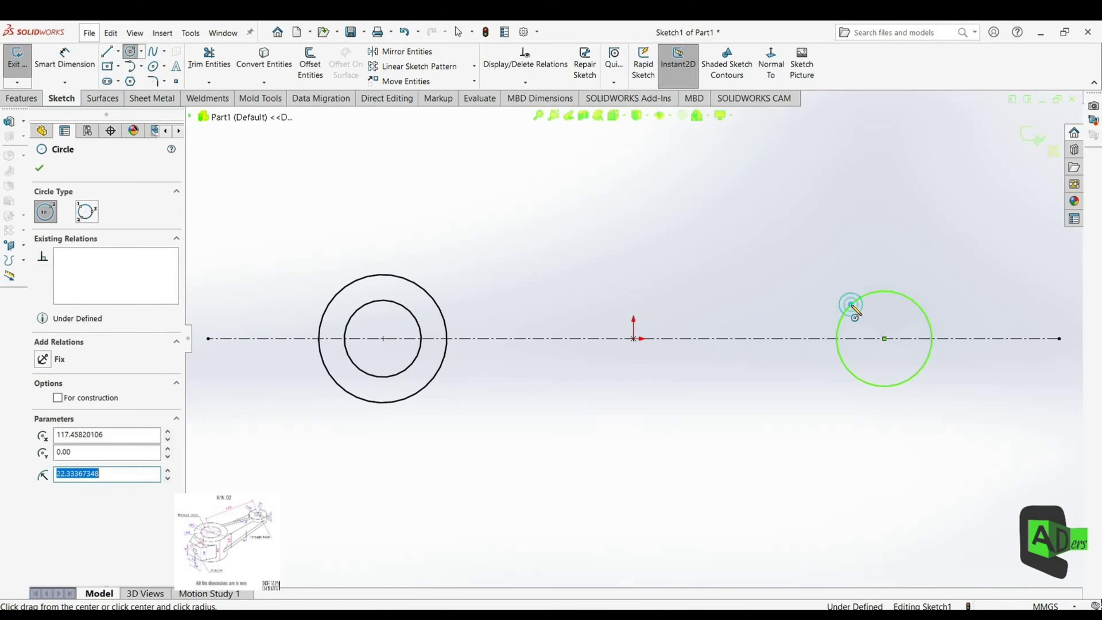
text(6)
key(Return)
Draw a circle of radius 16 mm concentric with the small circle on the centerline
click(884, 338)
click(824, 263)
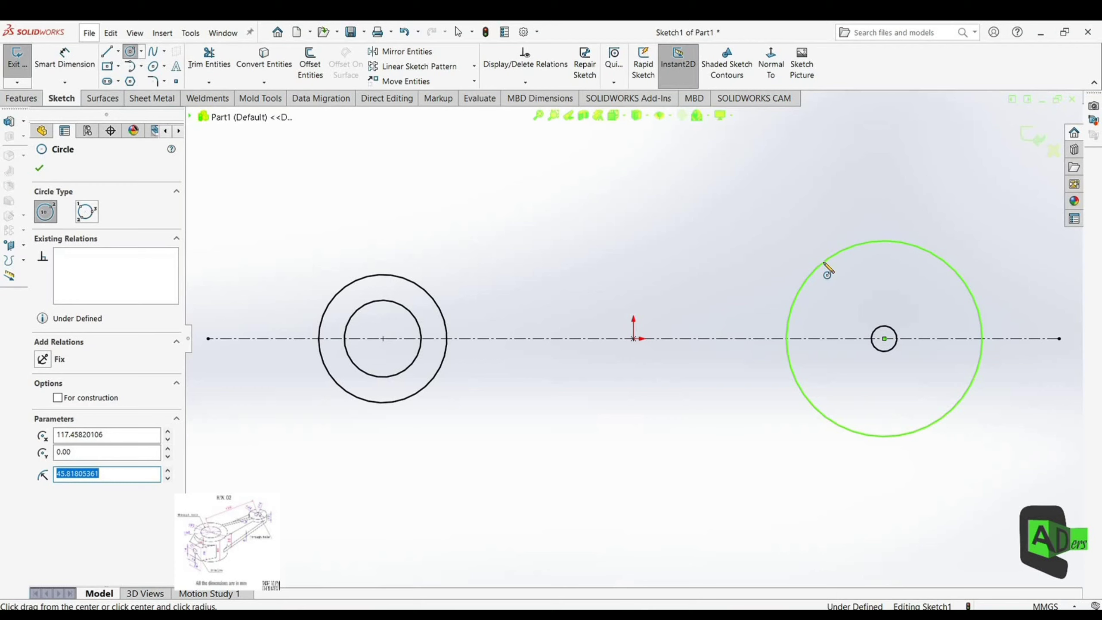
text(16.00)
key(Return)
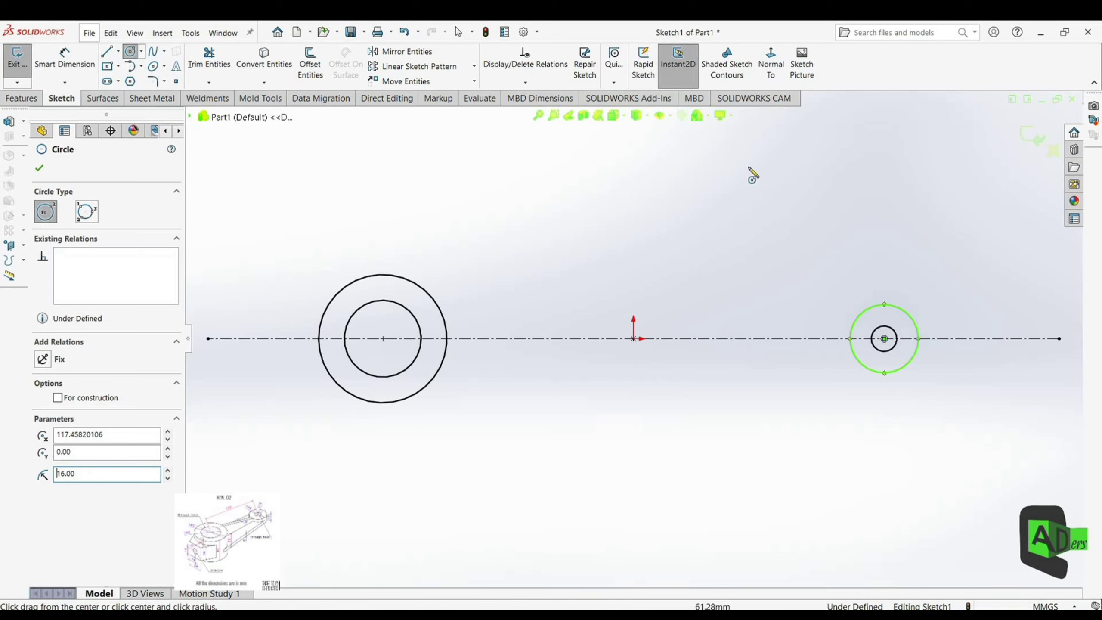
Draw a line about 233 mm long from the top of the large outer circle to the top of the small end's outer circle
click(106, 51)
click(393, 275)
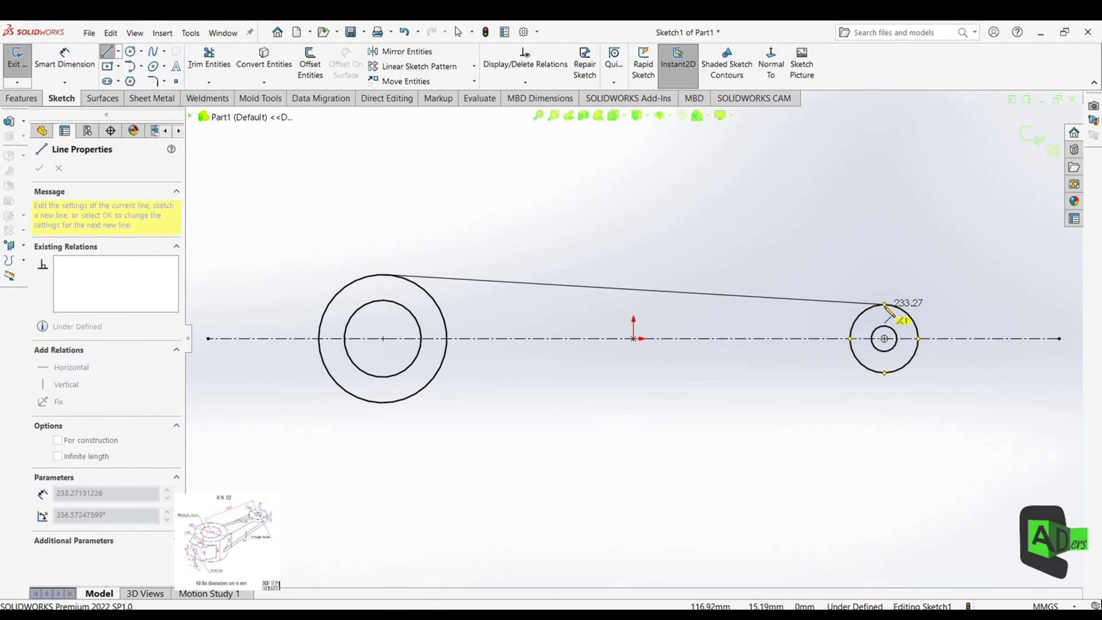
click(884, 305)
right_click(884, 307)
click(933, 270)
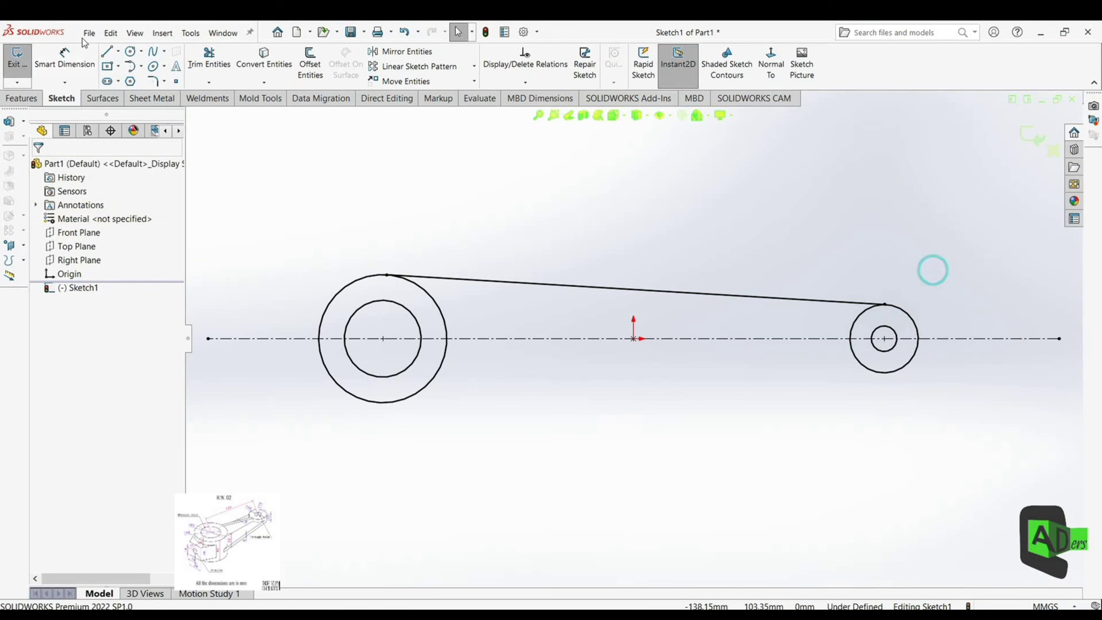
Draw the matching lower line from the bottom of the large outer circle to the bottom of the small end's outer circle
click(107, 51)
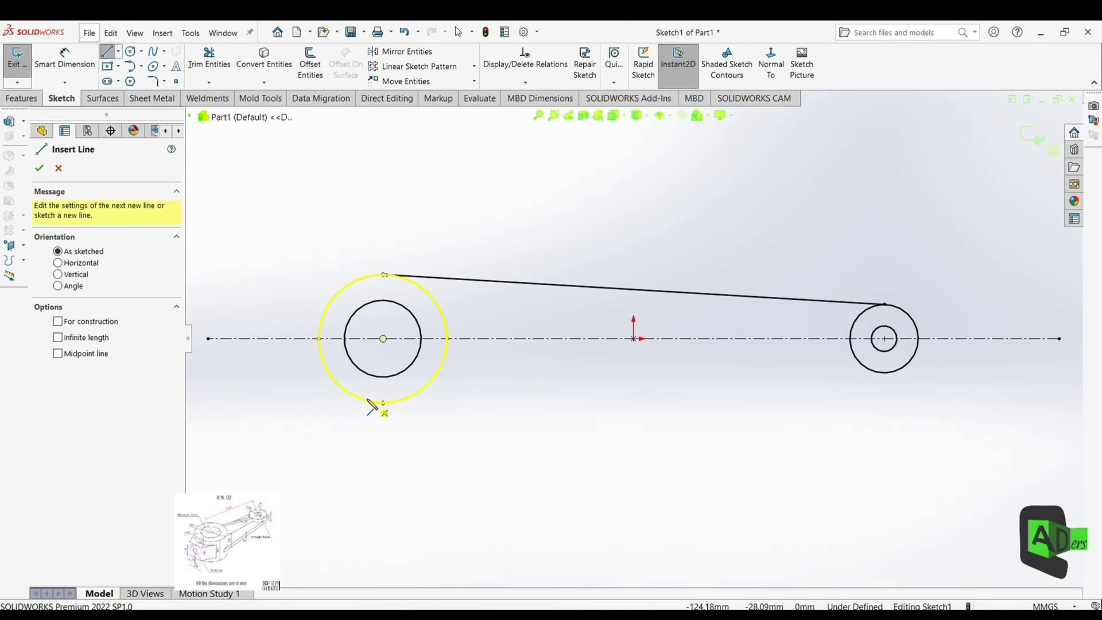
click(361, 400)
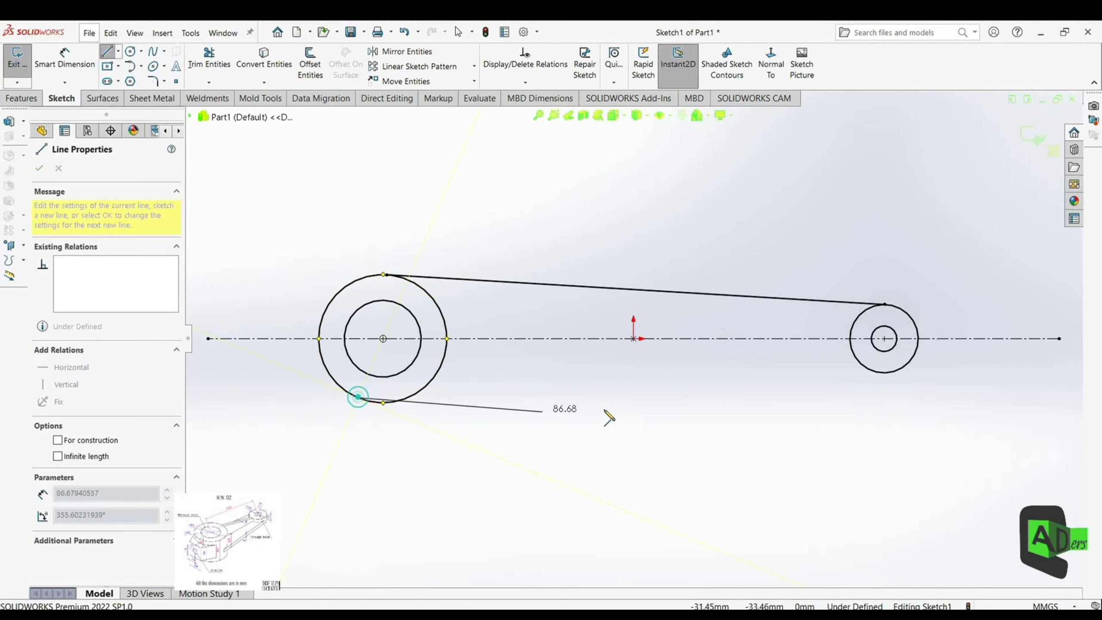
click(895, 376)
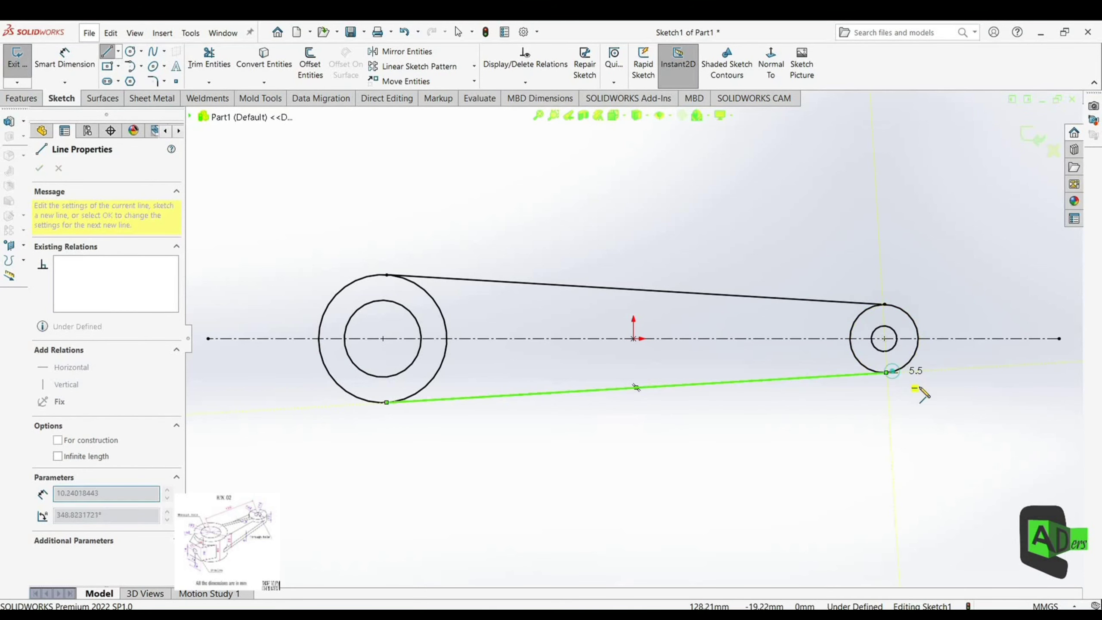
right_click(918, 382)
click(937, 396)
key(f)
Dimension the diameters of the large end's outer and inner circles, keeping their drawn sizes
click(389, 380)
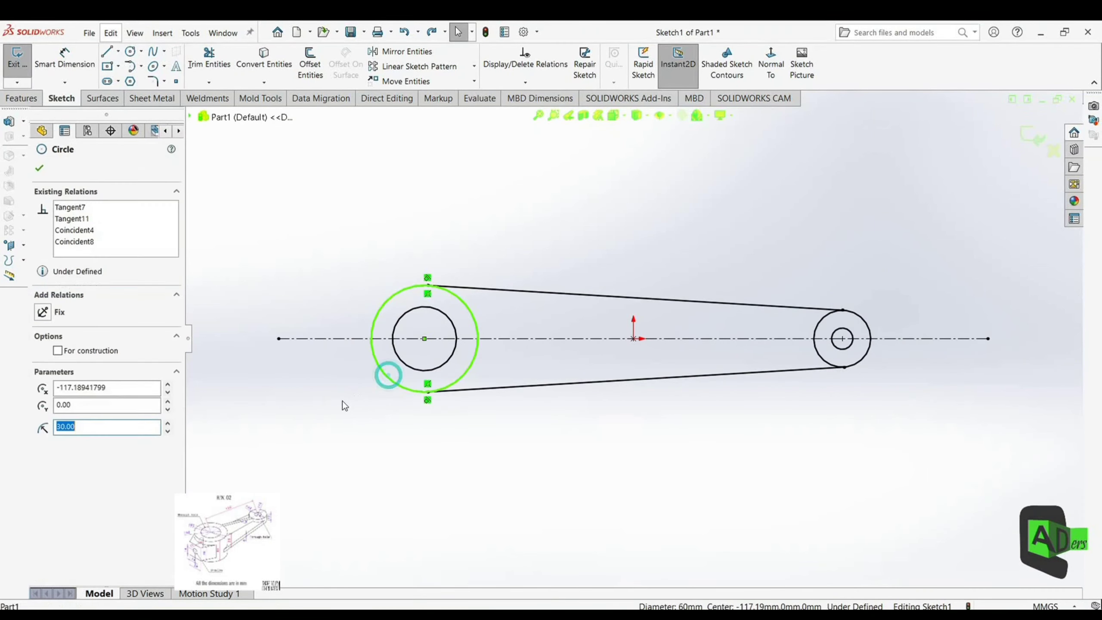
click(63, 56)
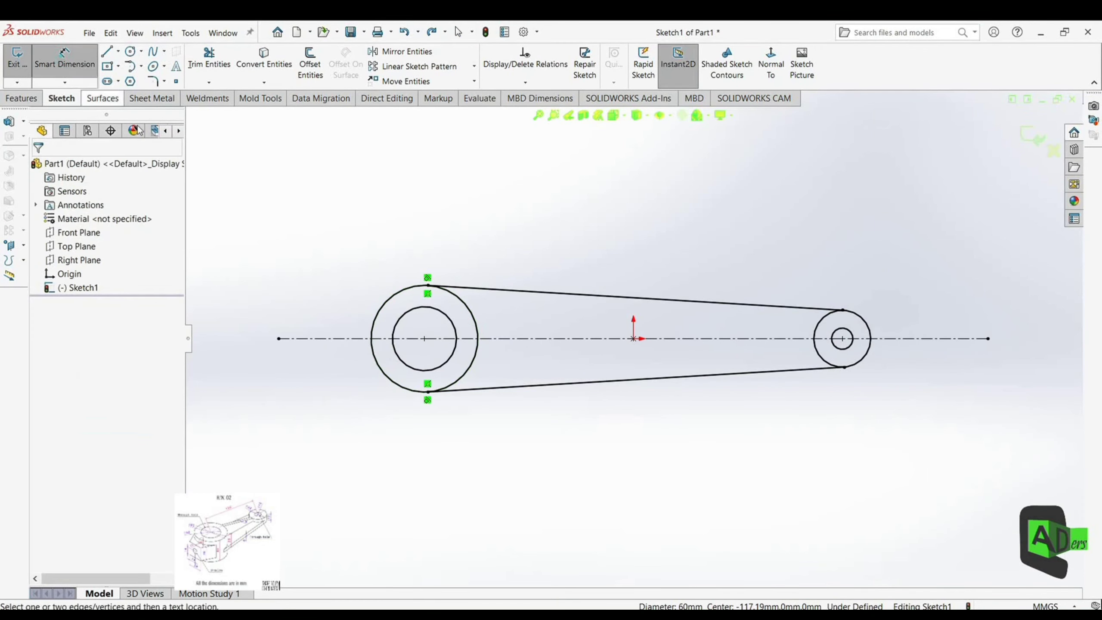
click(399, 389)
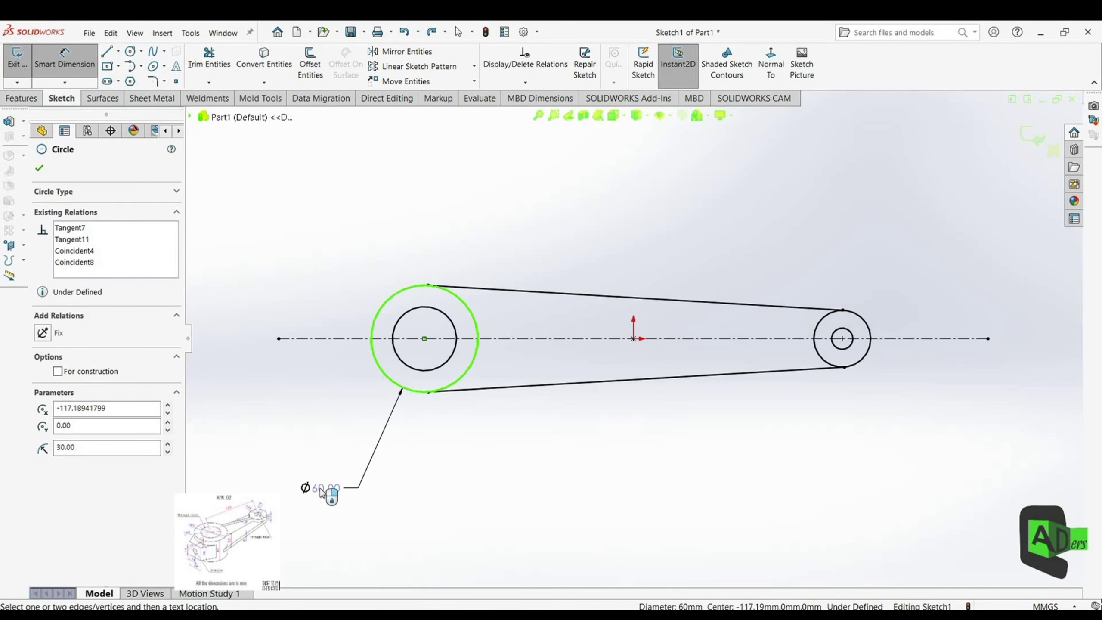
click(322, 492)
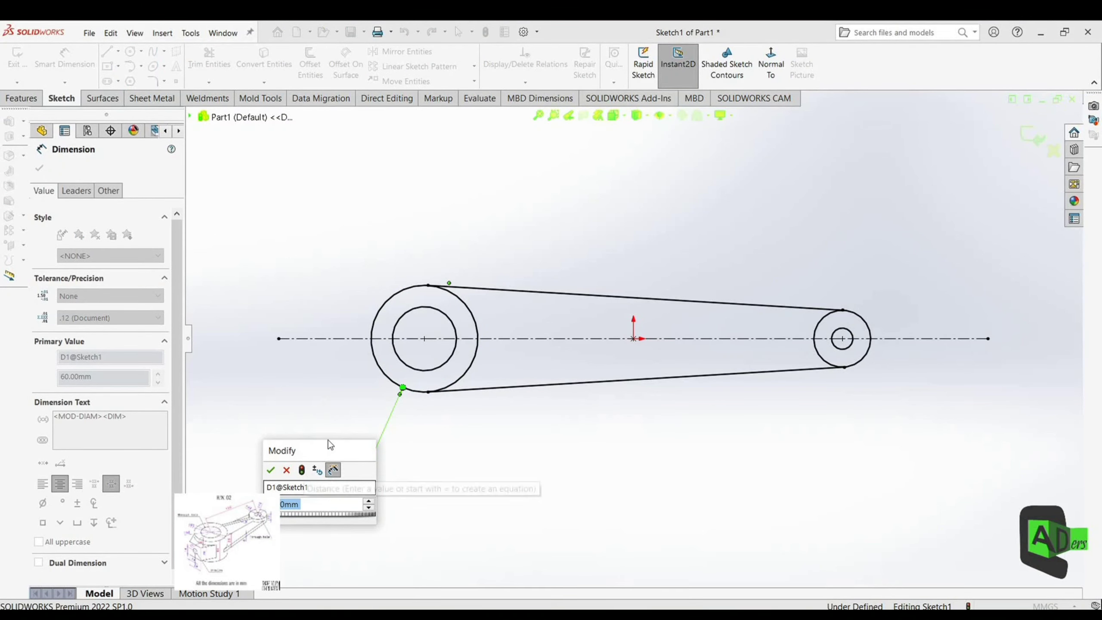
key(Return)
click(400, 360)
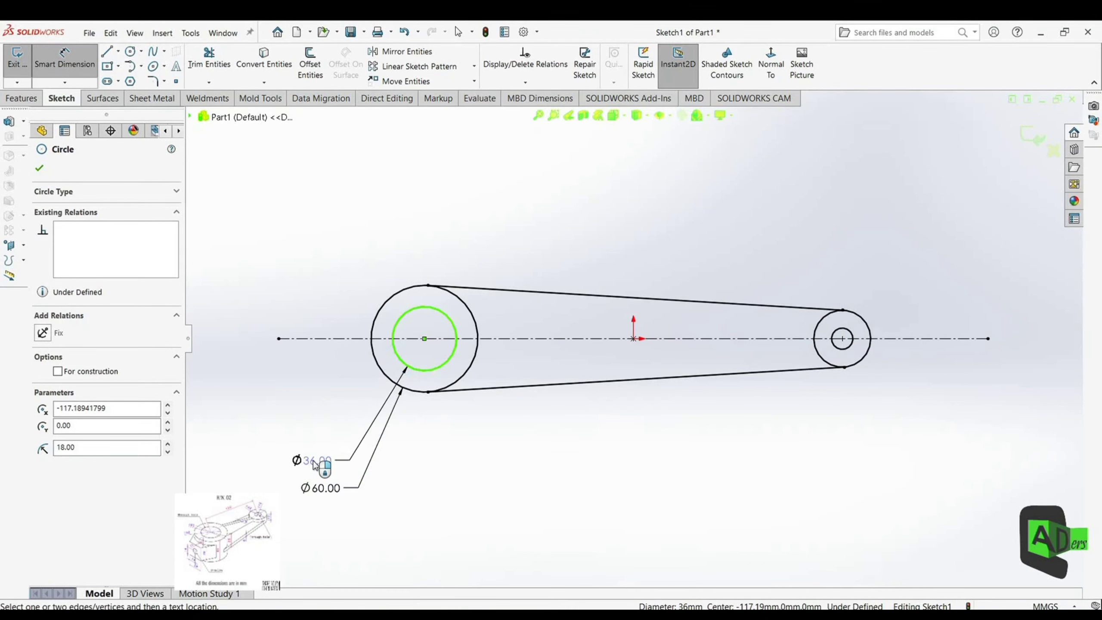
click(313, 463)
key(Return)
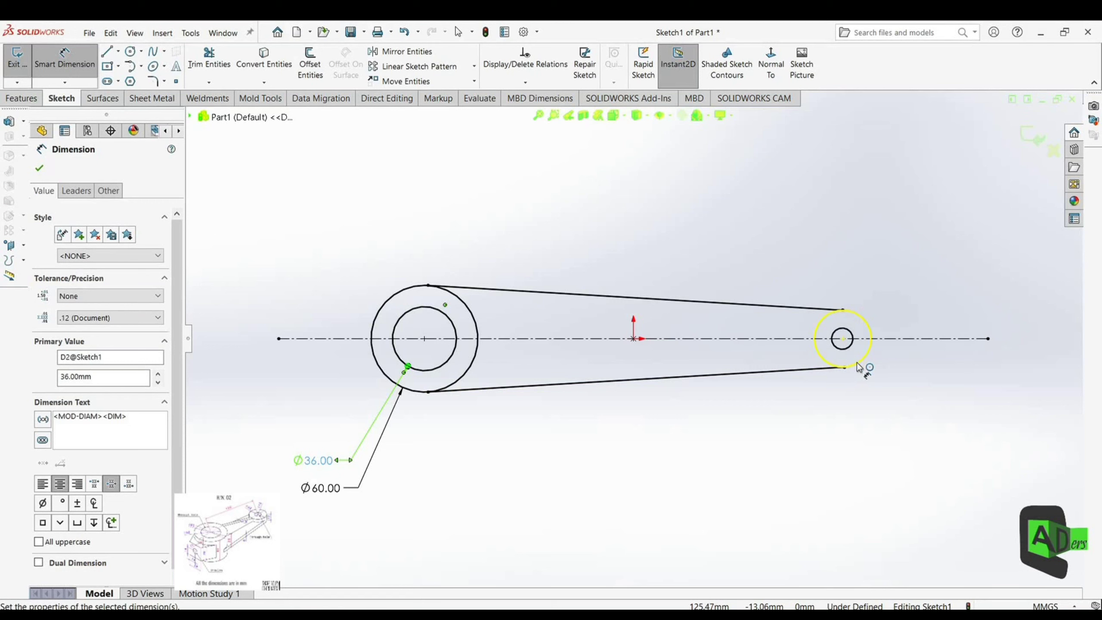
Dimension the diameters of the small end's outer and inner circles, placing the labels below the small end
click(856, 362)
click(901, 432)
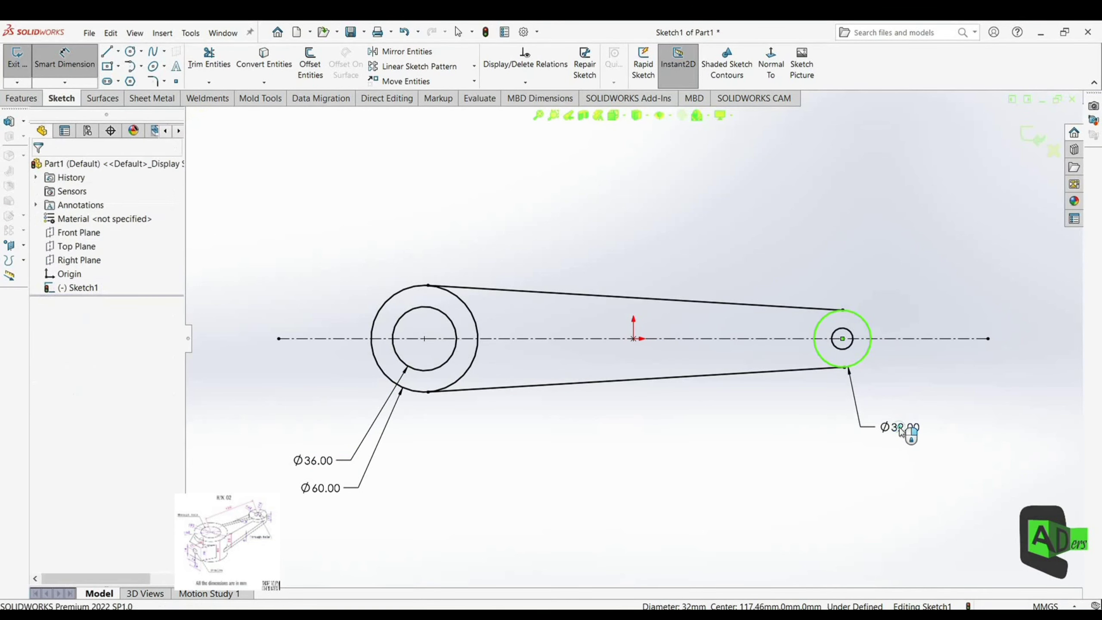
click(853, 350)
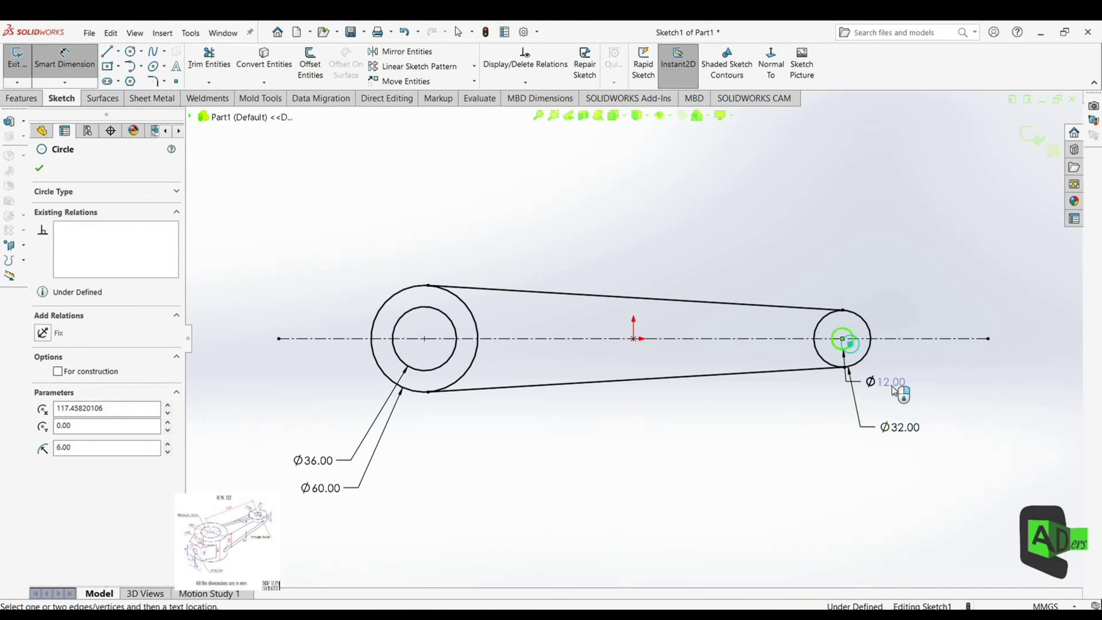
click(918, 397)
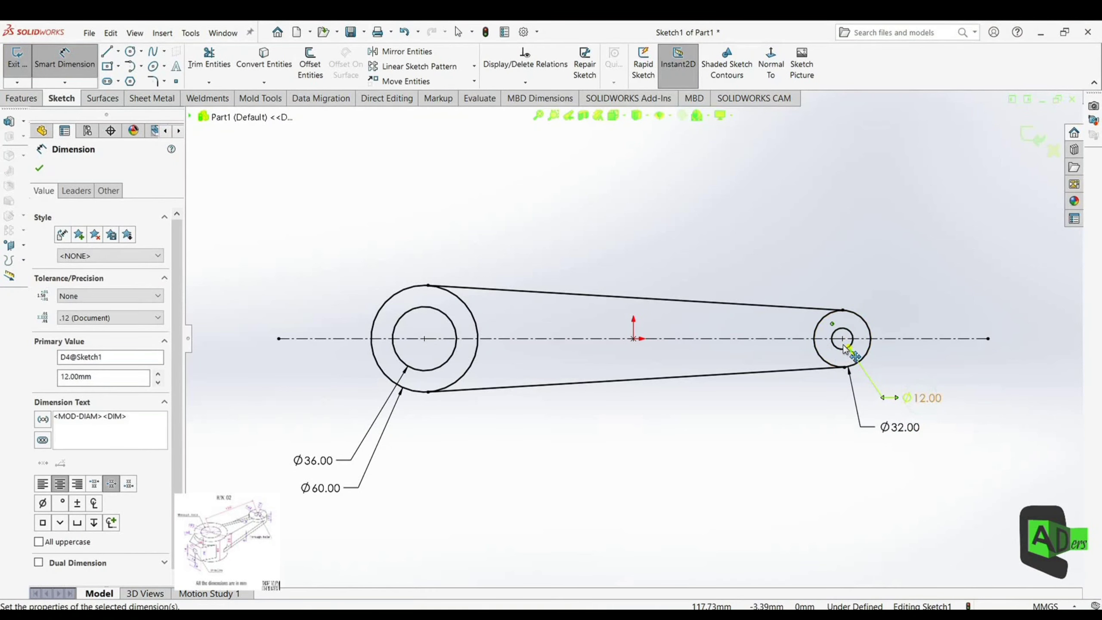
Dimension the horizontal distance between the centers of the two circle pairs and set it to 120 mm
click(842, 338)
click(424, 338)
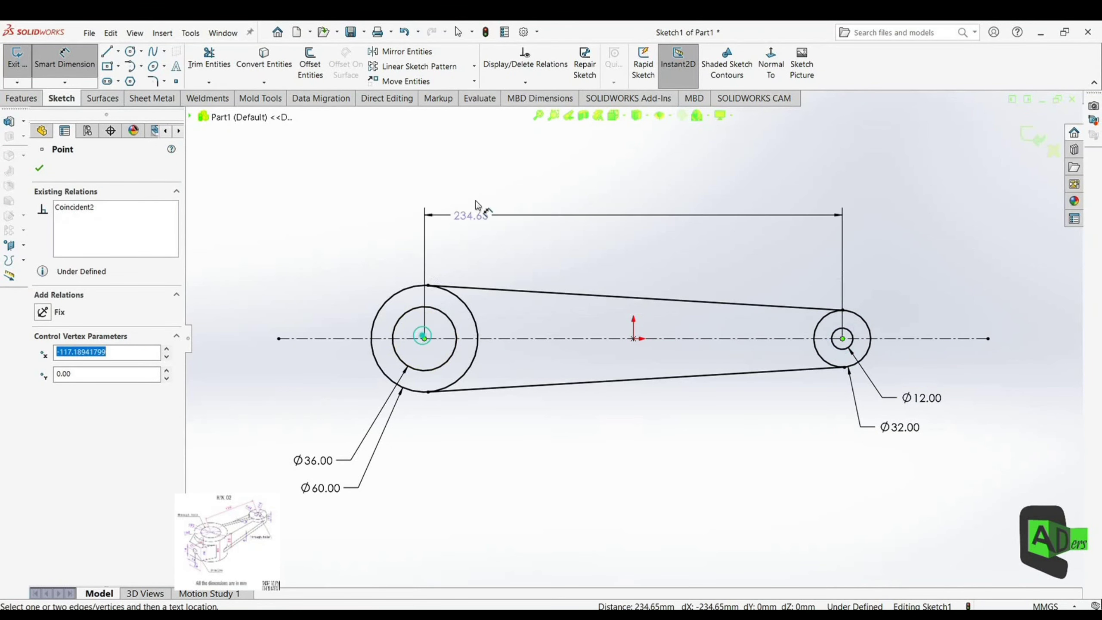
click(525, 196)
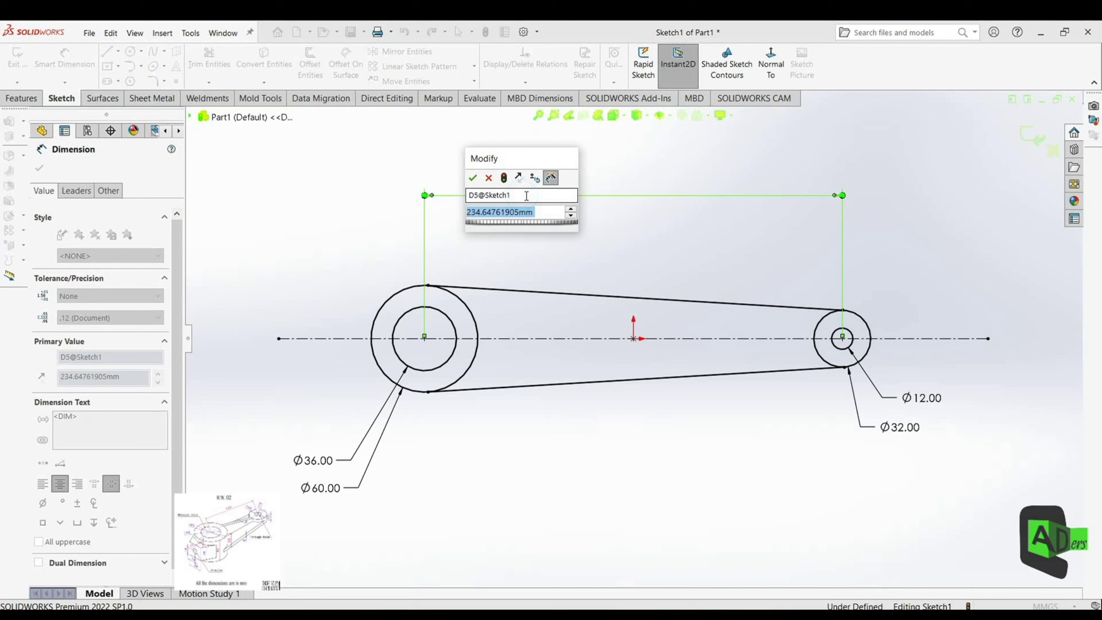
text(120)
key(Return)
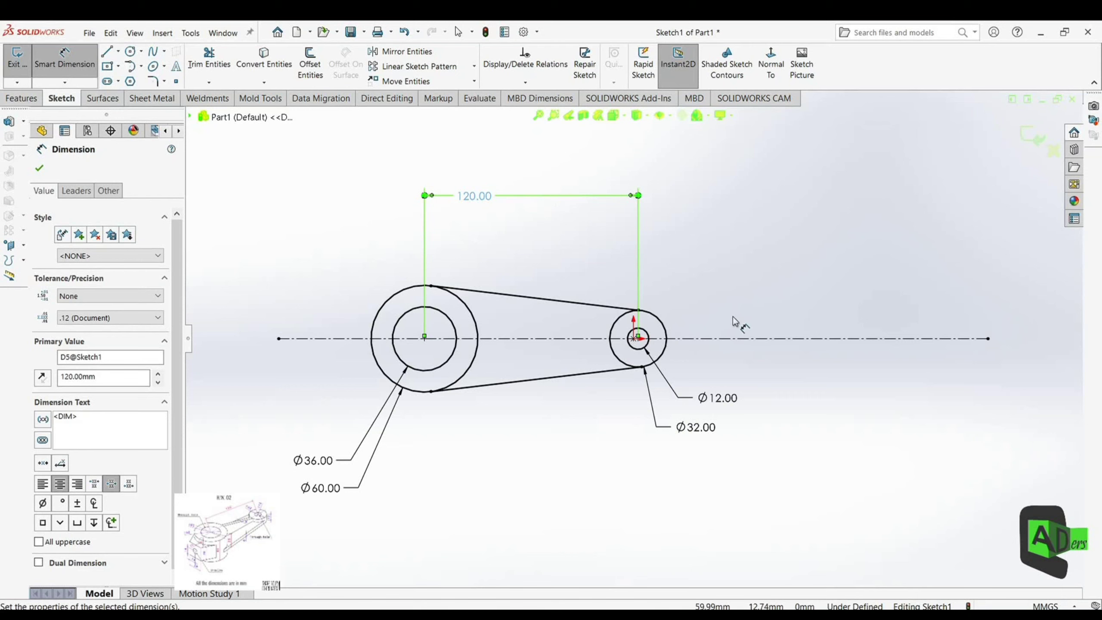
key(Escape)
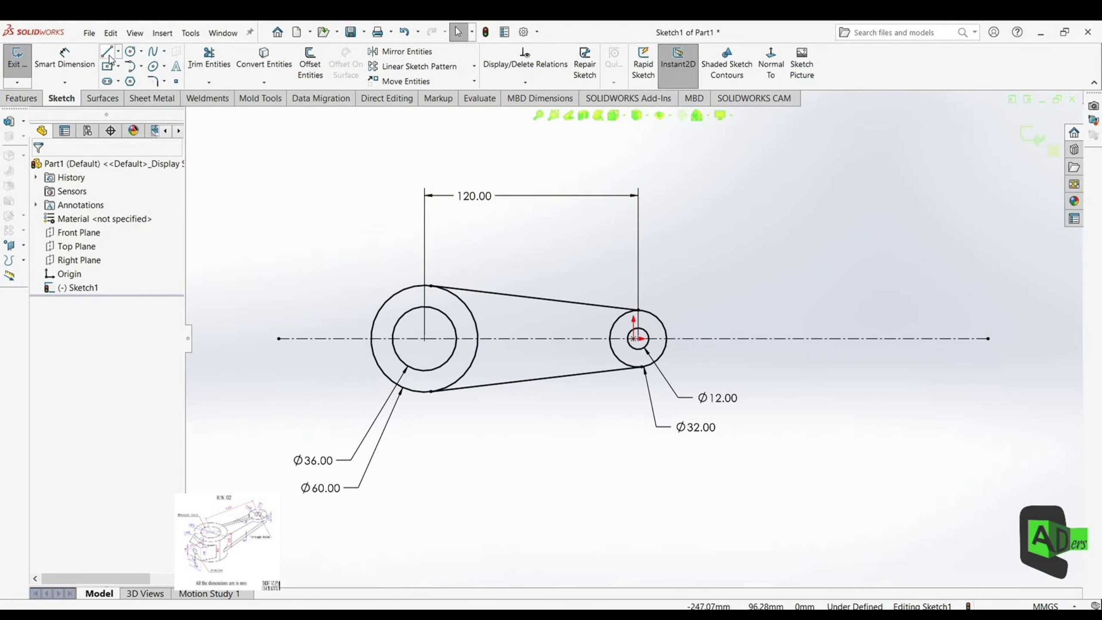
Draw a vertical midpoint line about 94 mm long, centered on the centerline just left of the large outer circle
key(l)
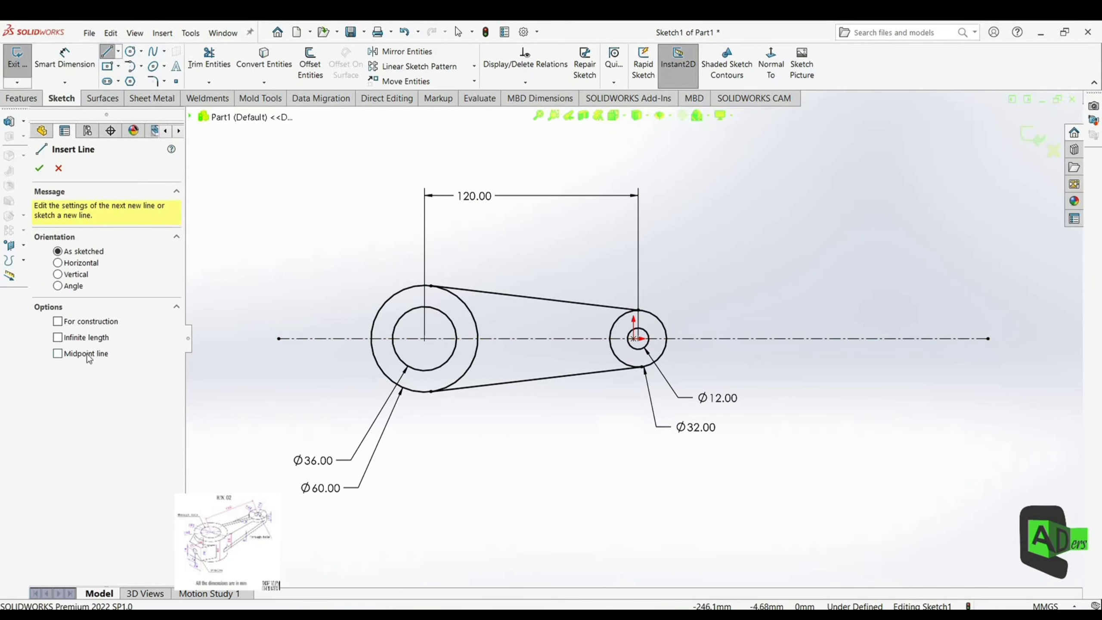
click(89, 355)
click(321, 339)
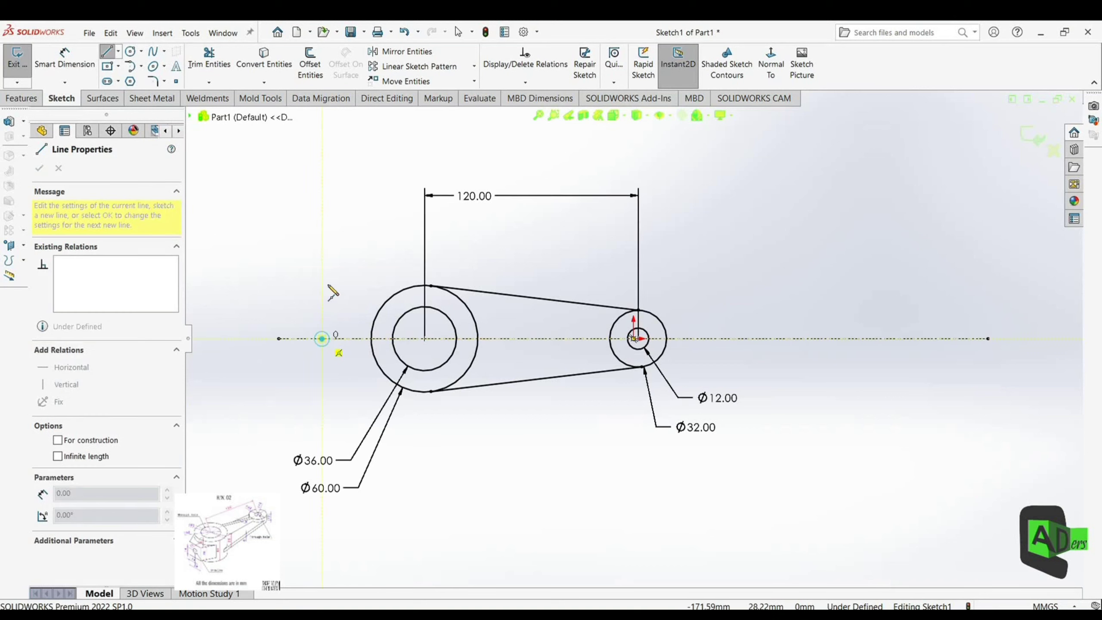
click(322, 254)
key(Escape)
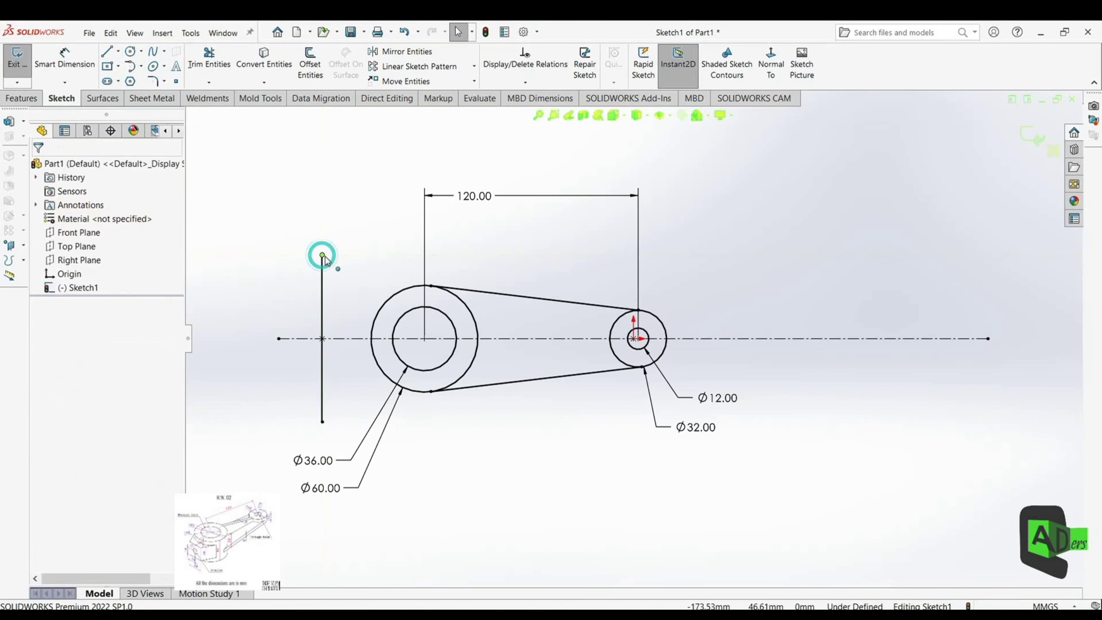
Dimension the vertical line left of the large circle and set its length to 28 mm
click(81, 81)
click(322, 323)
click(230, 313)
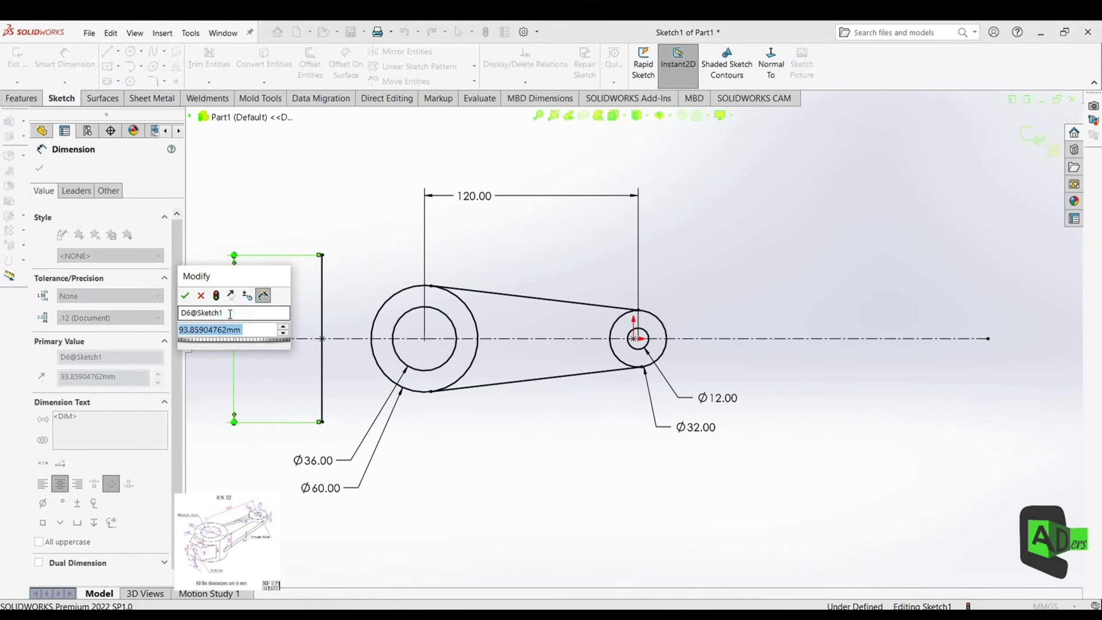
text(2)
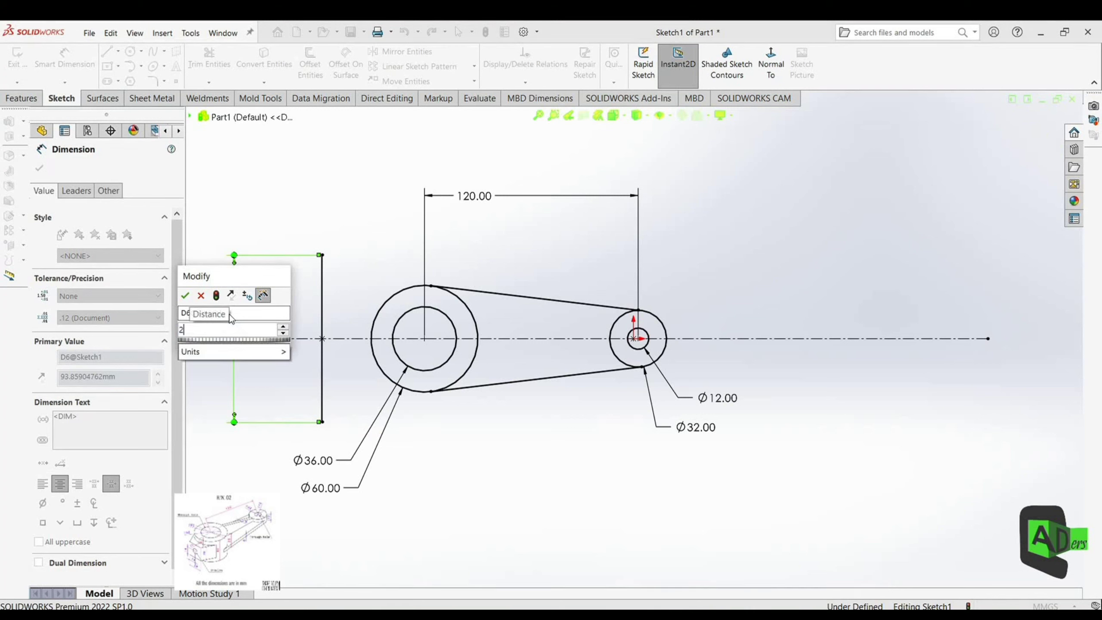
text(8)
key(Return)
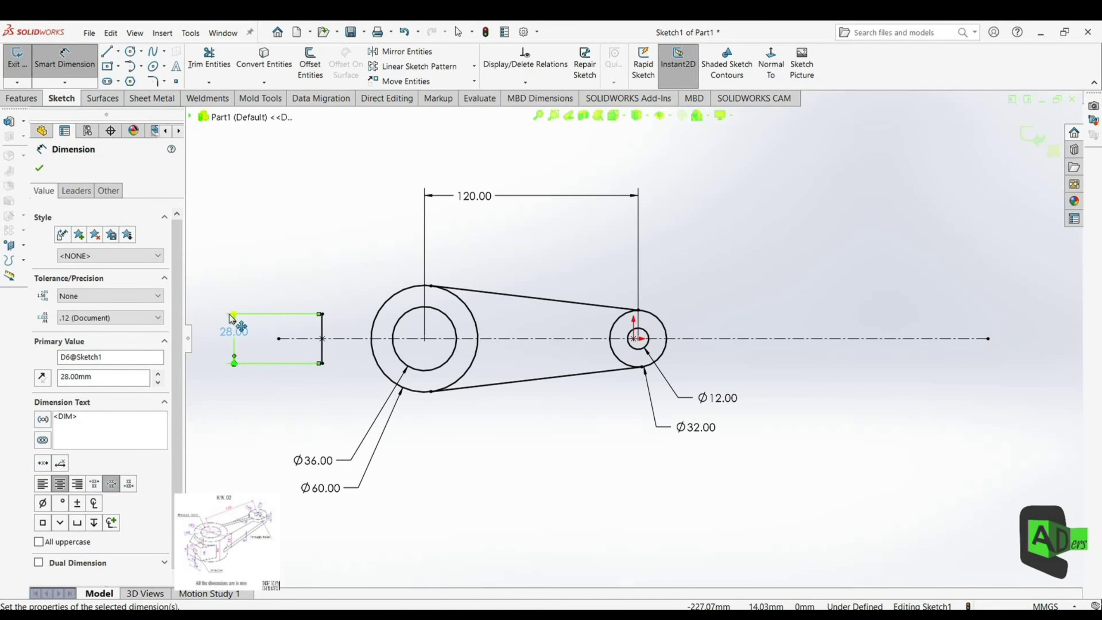
Draw a slanted line from the upper end of the 28 mm vertical line to the upper left of the large outer circle
click(106, 51)
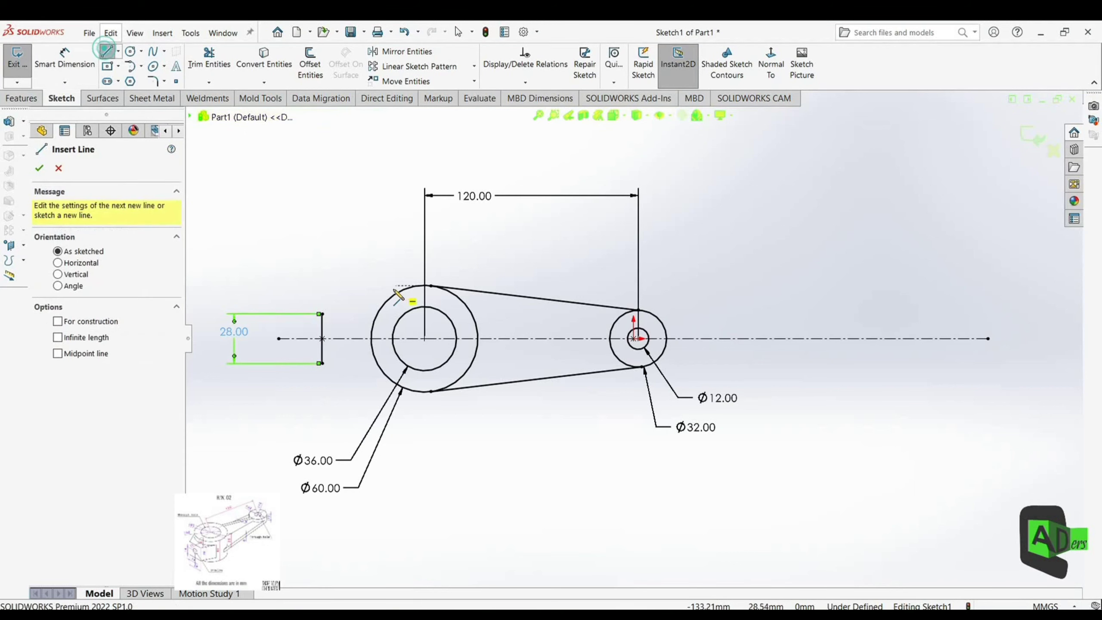
click(322, 314)
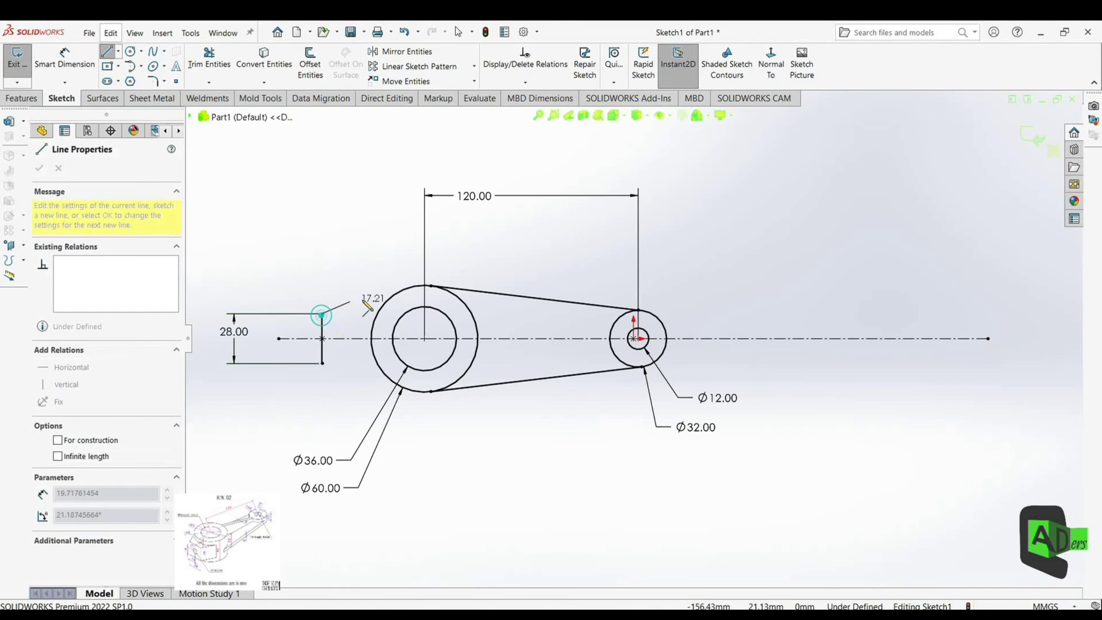
click(398, 291)
right_click(371, 277)
click(385, 286)
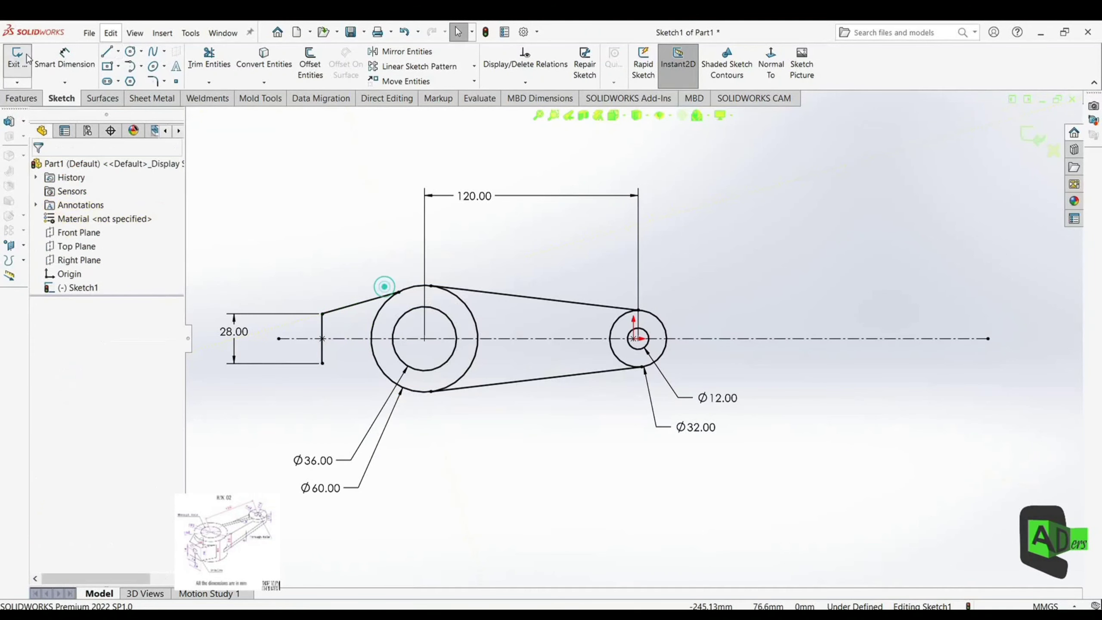
Draw a slanted line from the lower end of the 28 mm vertical line to the lower left of the large outer circle
click(106, 51)
click(322, 362)
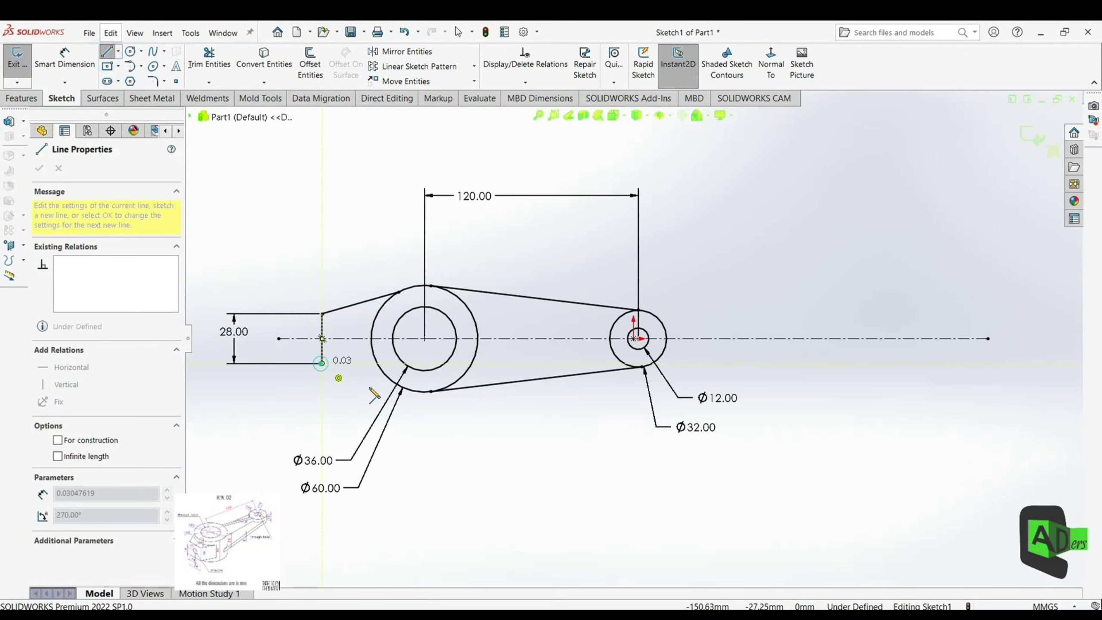
click(410, 388)
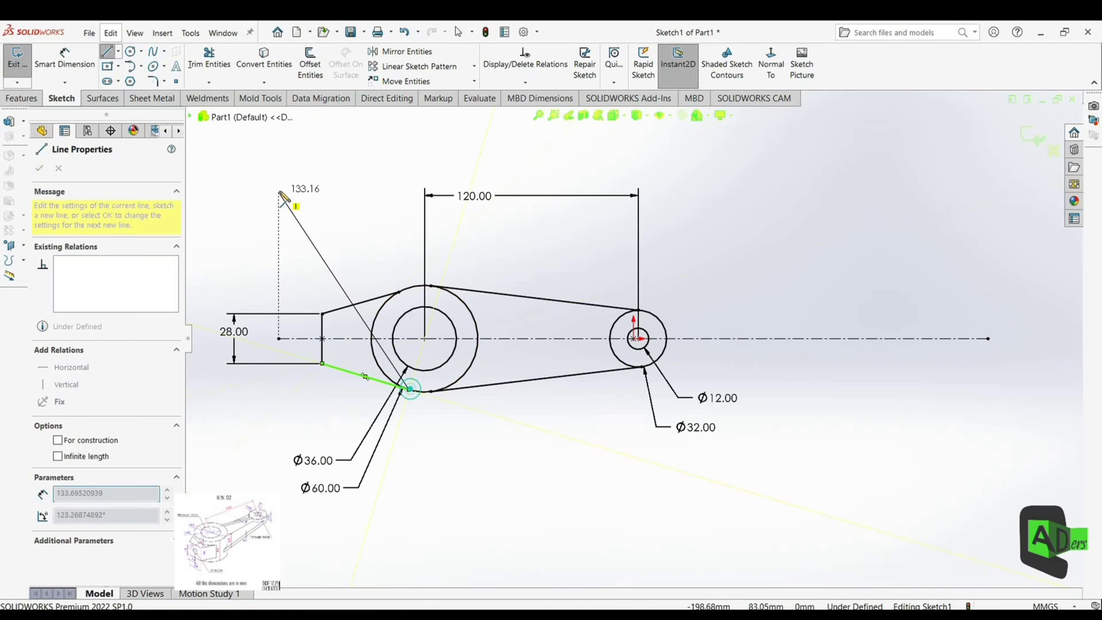
key(Escape)
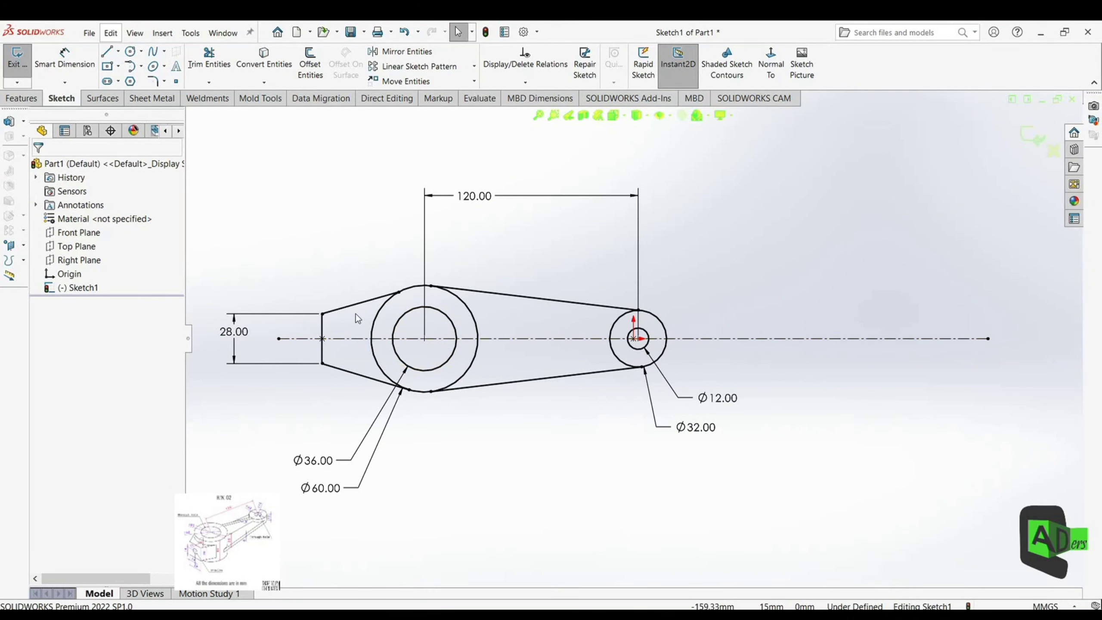
Make the upper slanted lug line tangent to the large outer circle
click(357, 306)
ctrl+click(379, 313)
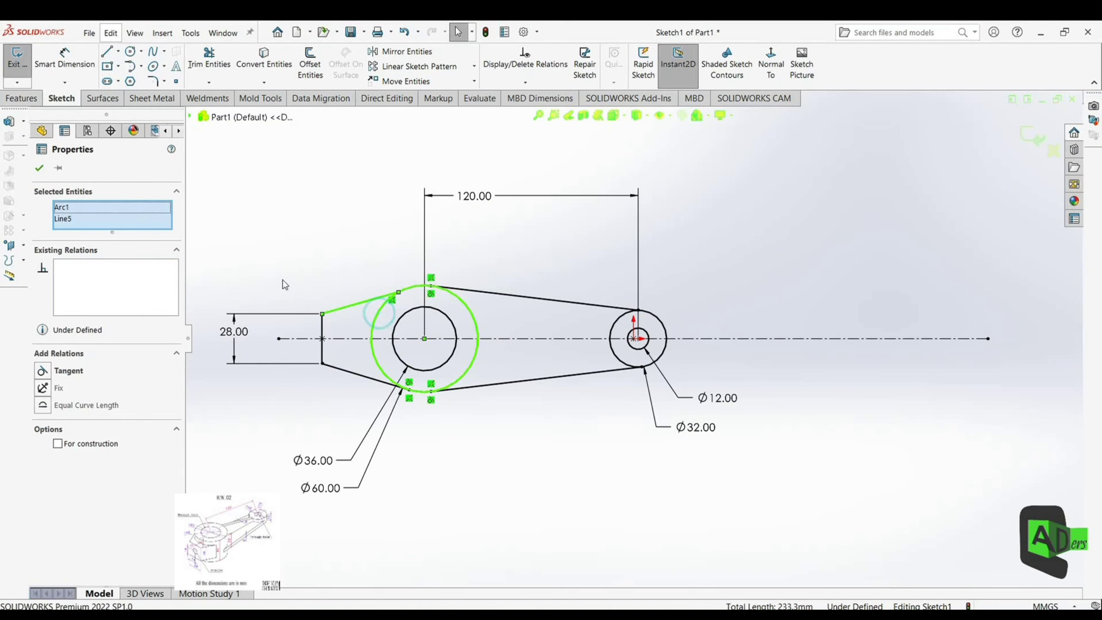
click(81, 370)
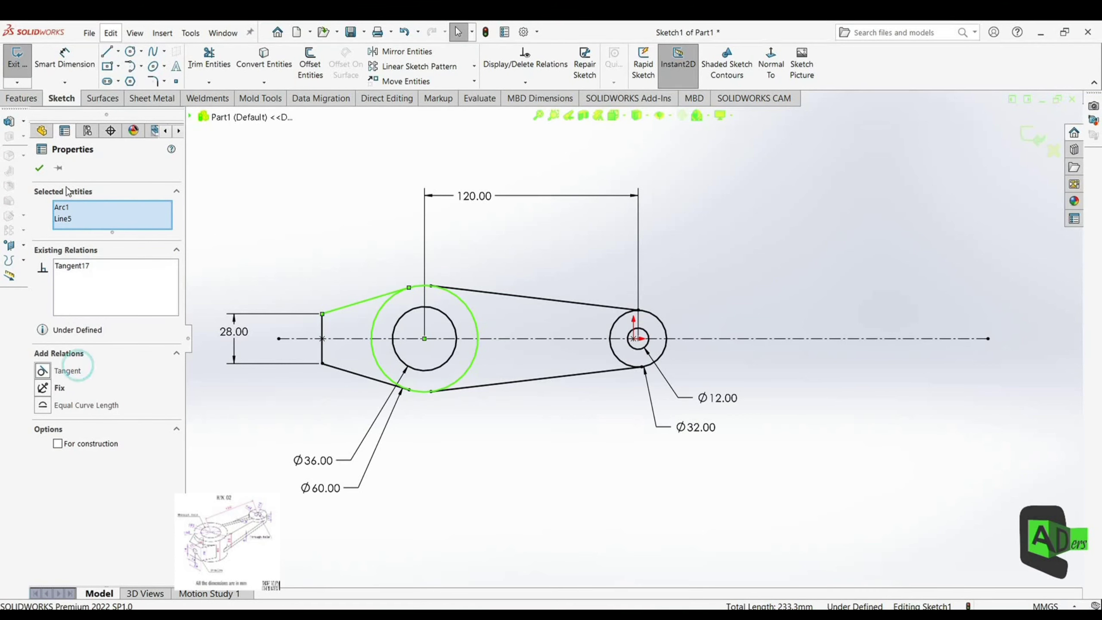
key(Escape)
Dimension the distance from the 28 mm vertical line to the large circle's center and set it to 40 mm
click(80, 69)
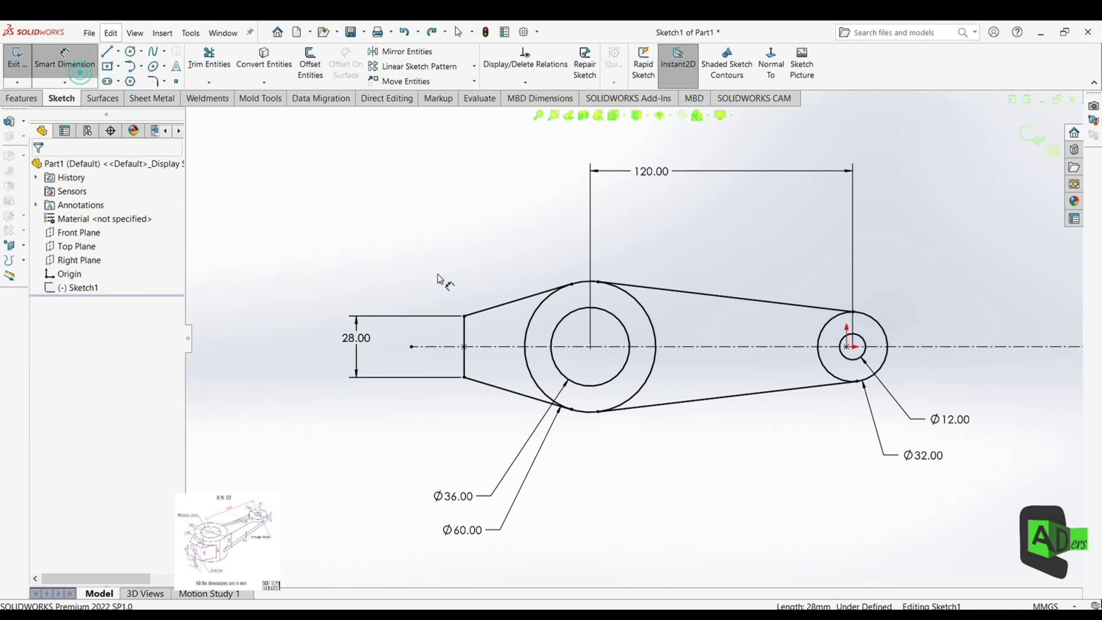
click(527, 349)
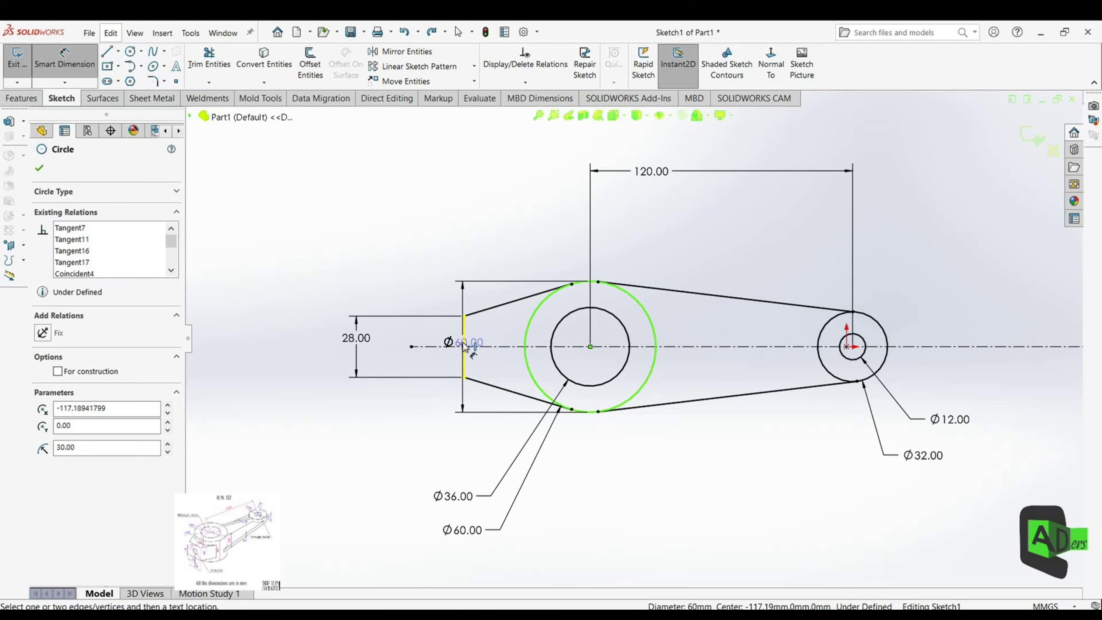
click(464, 344)
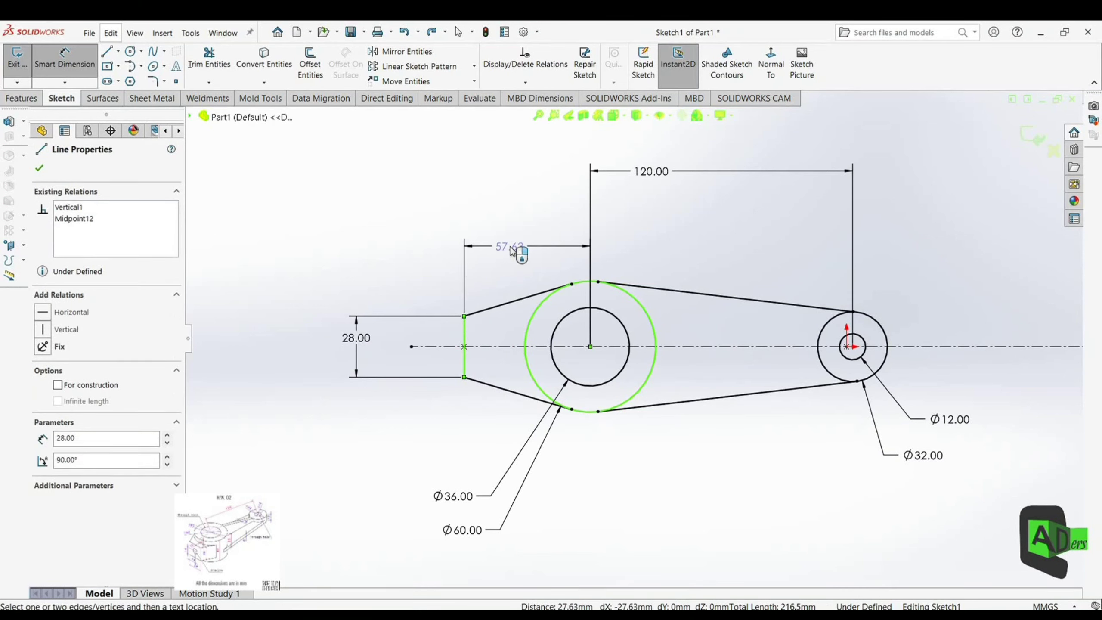
click(511, 247)
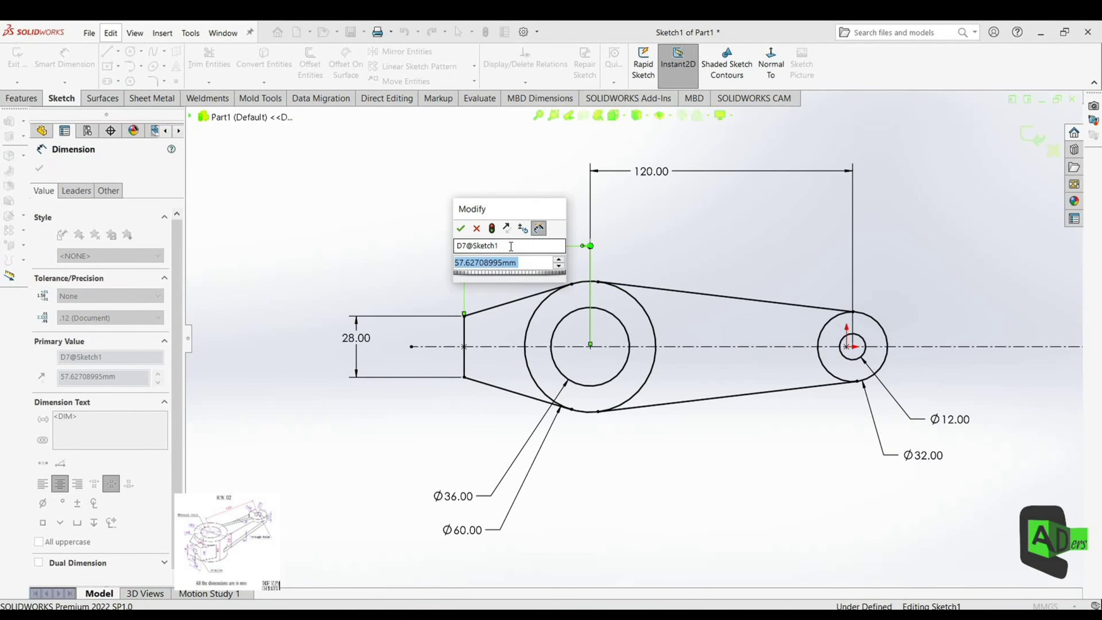
text(30)
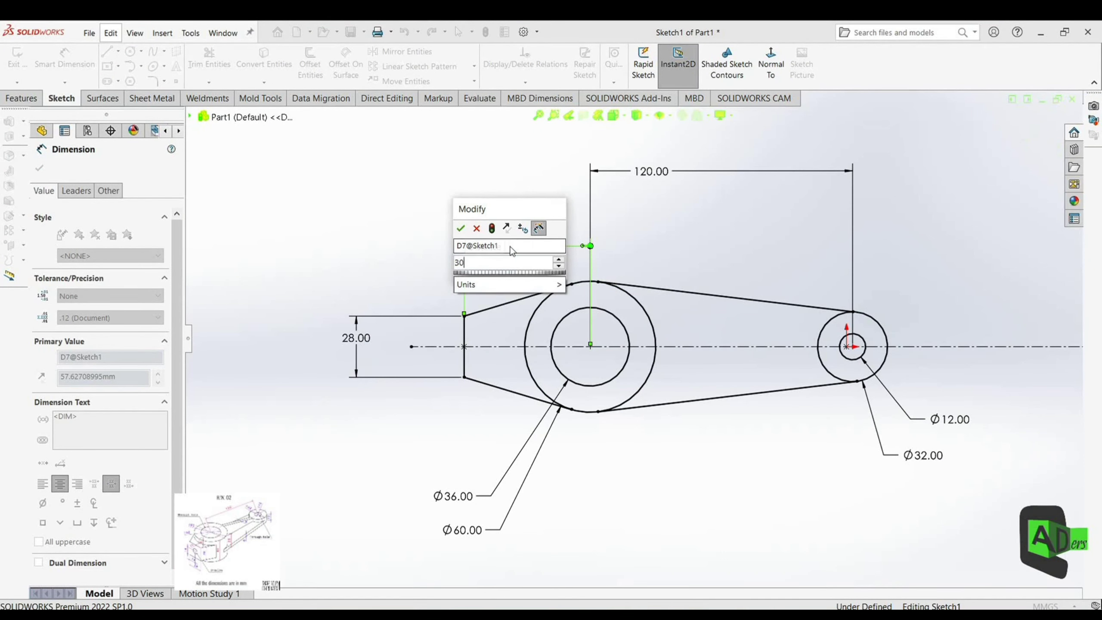
text(+10)
key(Return)
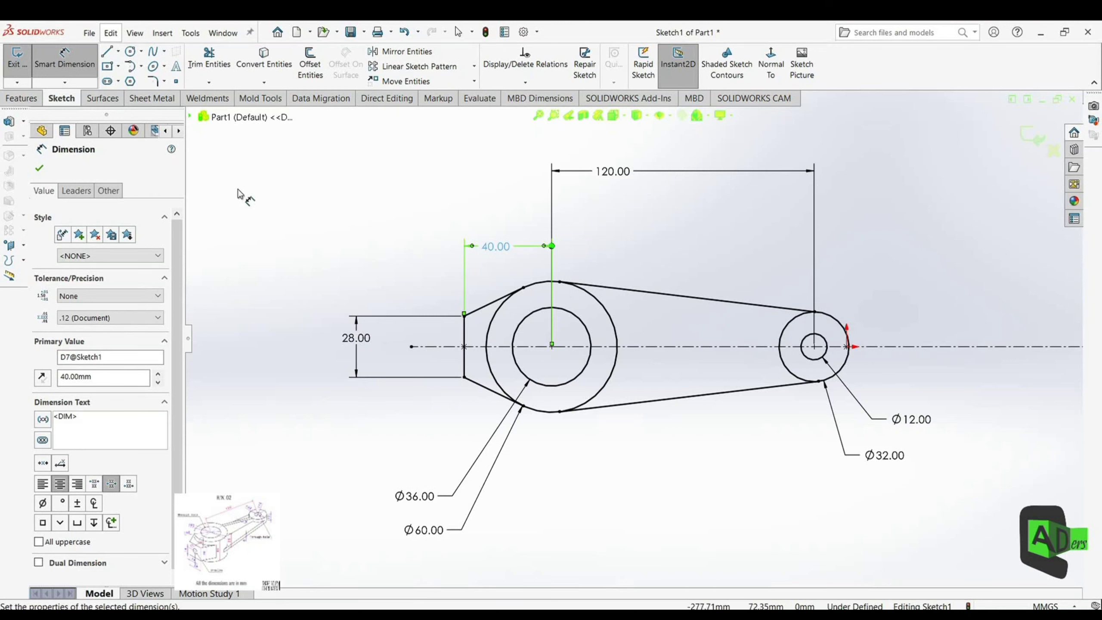
click(40, 169)
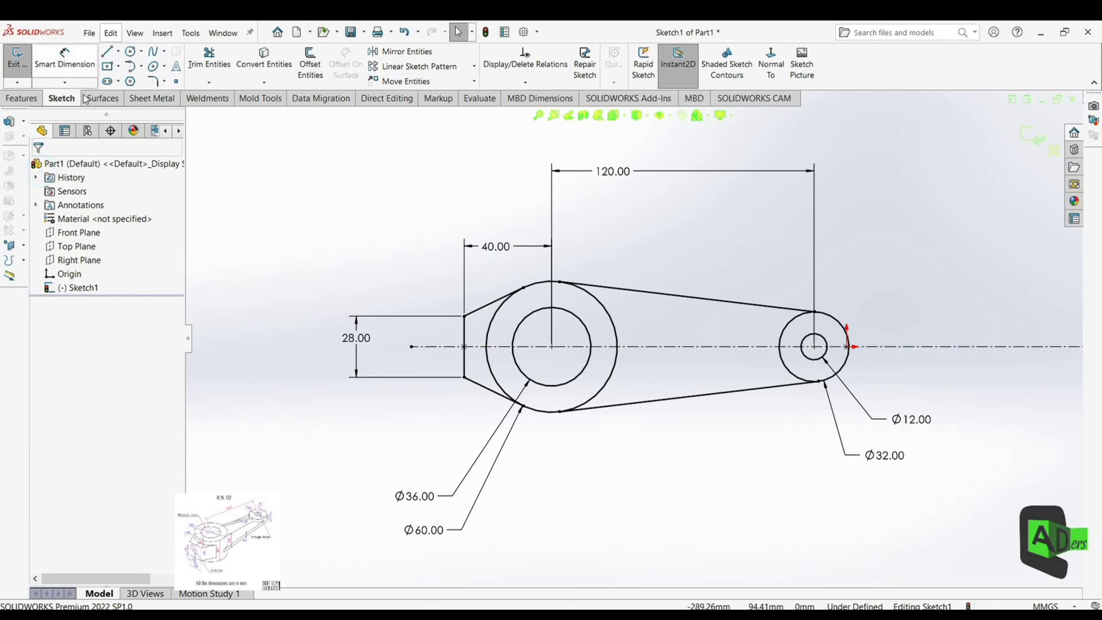
Delete the long horizontal construction centerline from the sketch
click(27, 96)
click(28, 65)
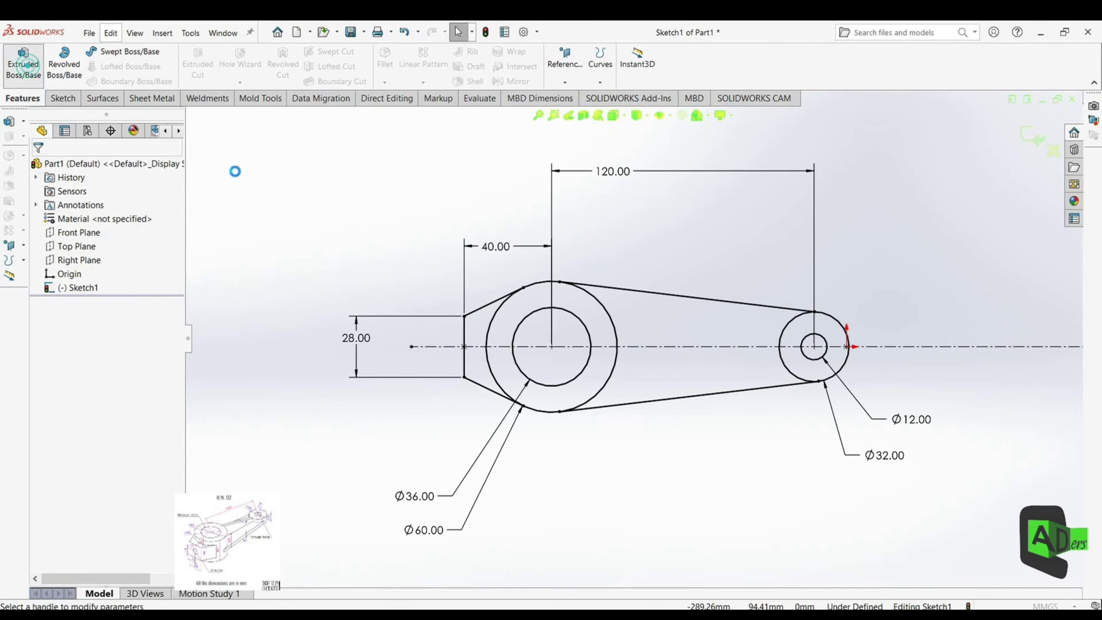
click(564, 321)
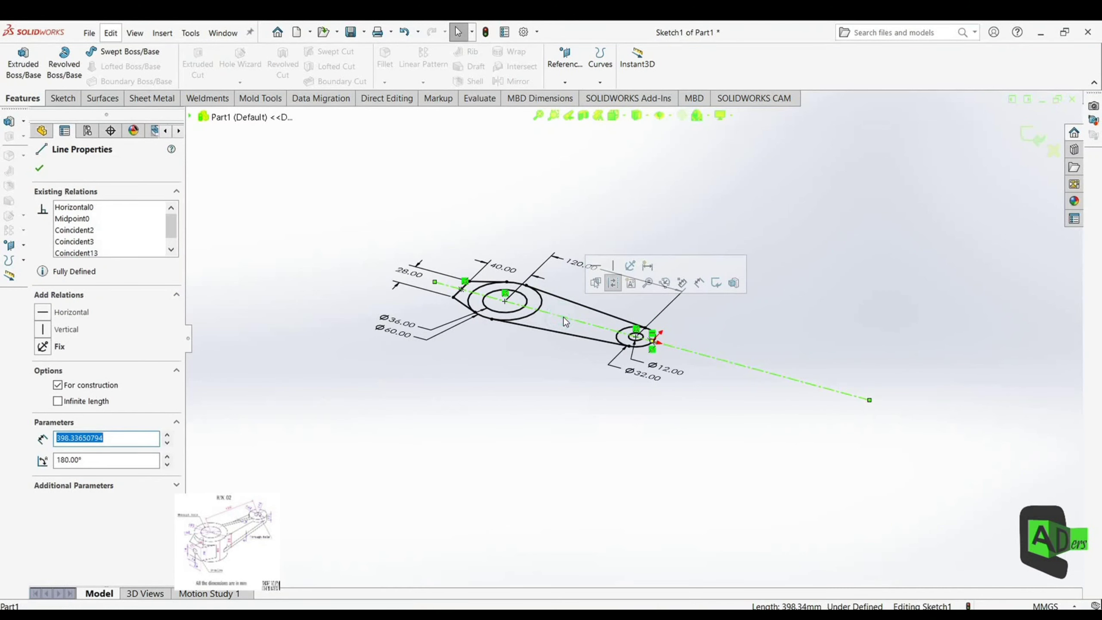
key(Delete)
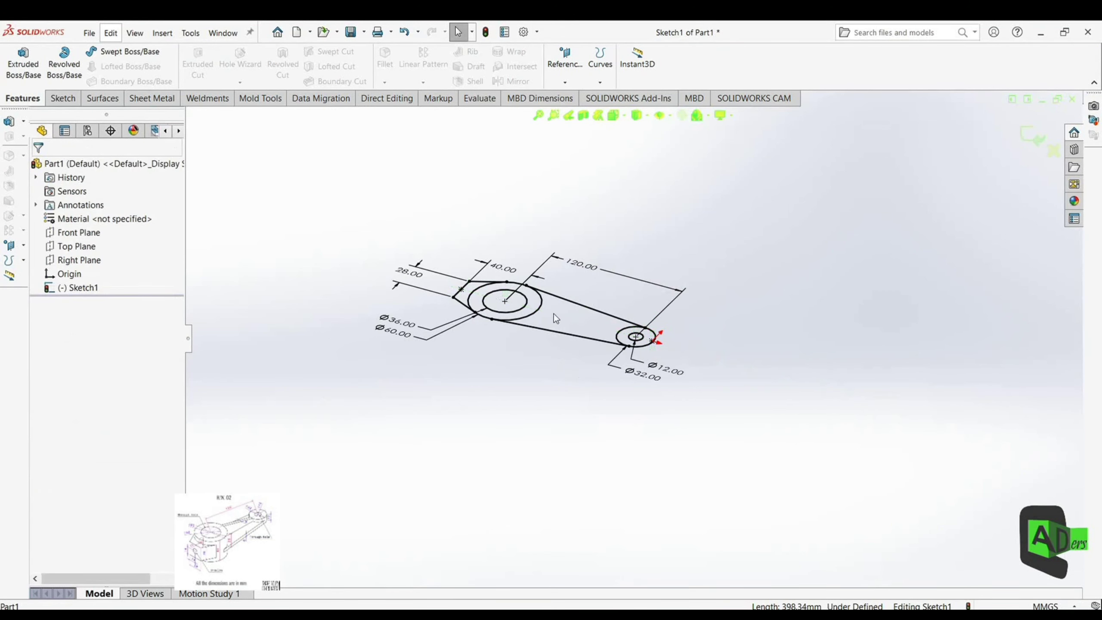
Extrude the tapered arm region between the two outer circles as a blind 6 mm boss
click(38, 74)
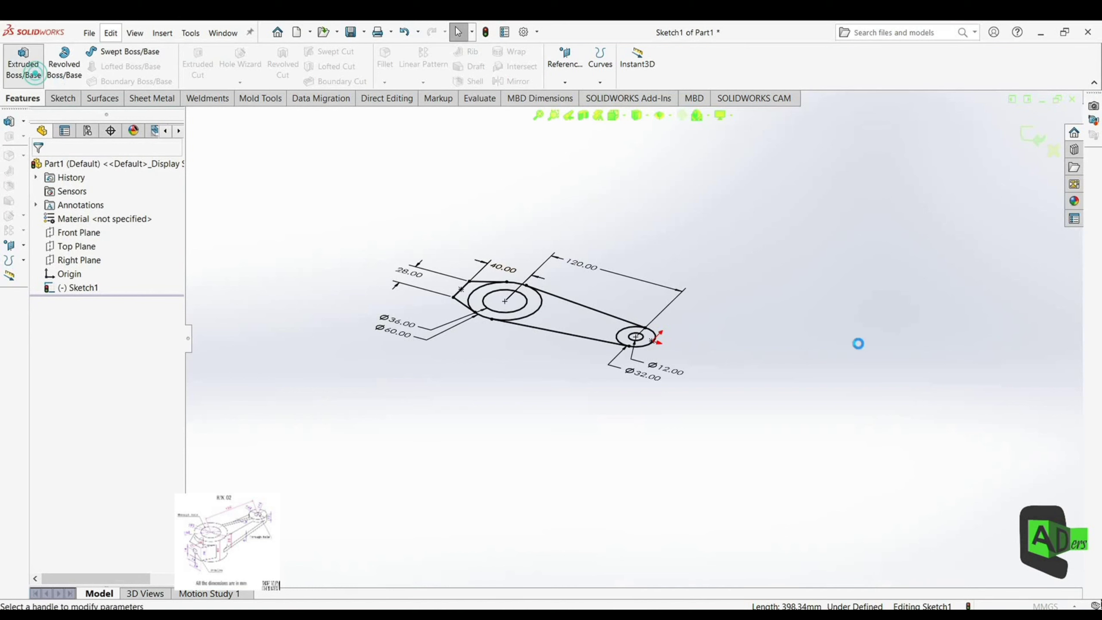
click(552, 319)
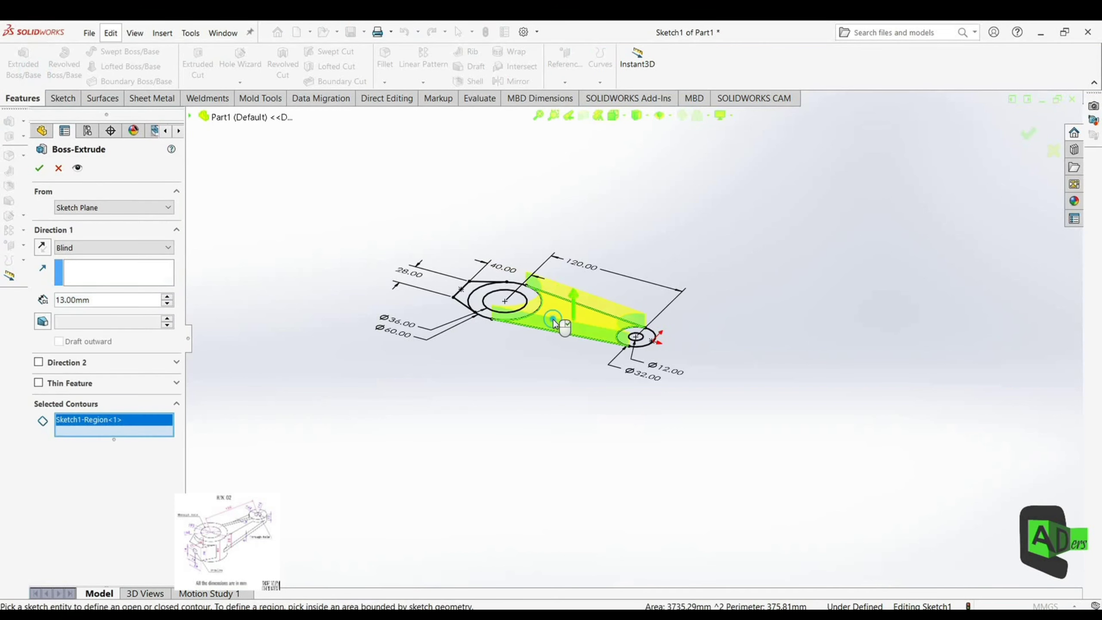
double_click(96, 298)
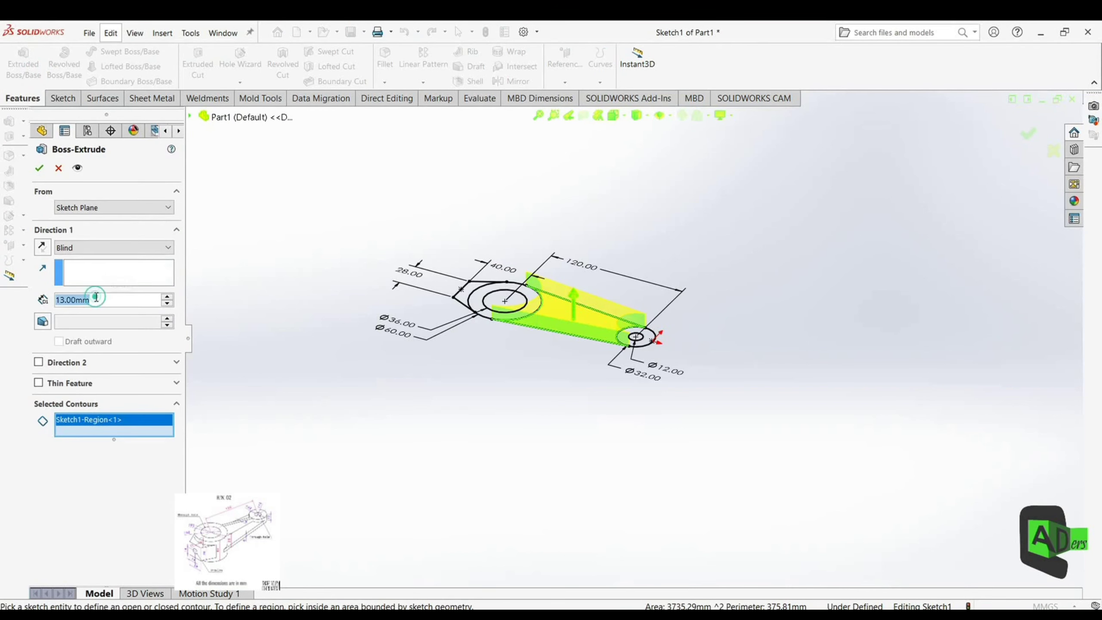
text(6)
key(Return)
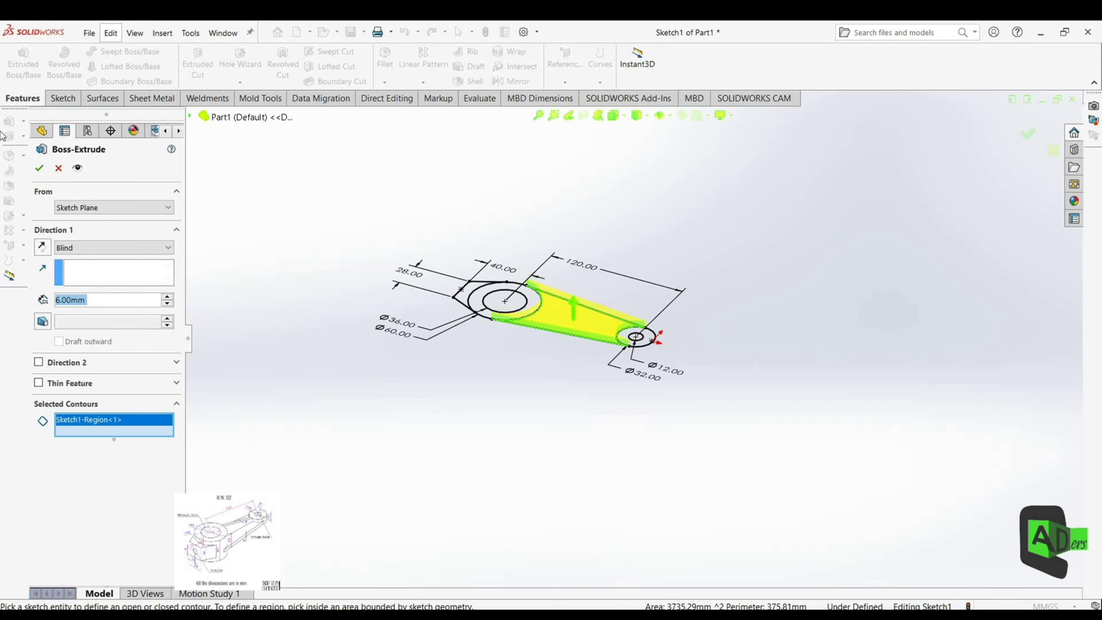
click(40, 168)
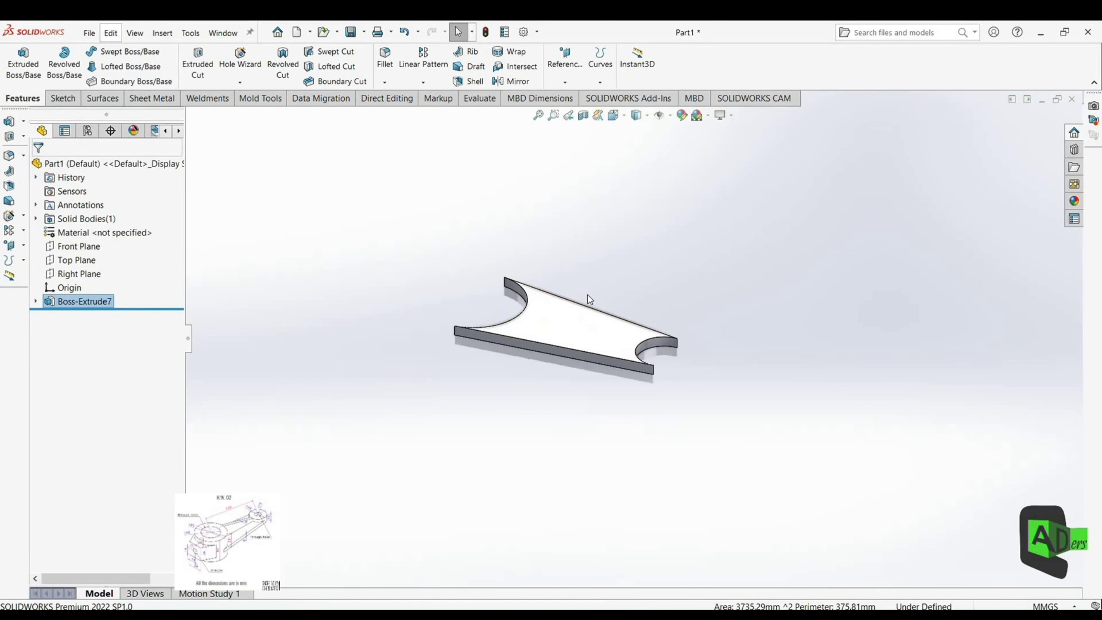
Reuse the profile sketch to extrude the ring between the 12 mm and 32 mm circles as a blind 12 mm boss
click(36, 300)
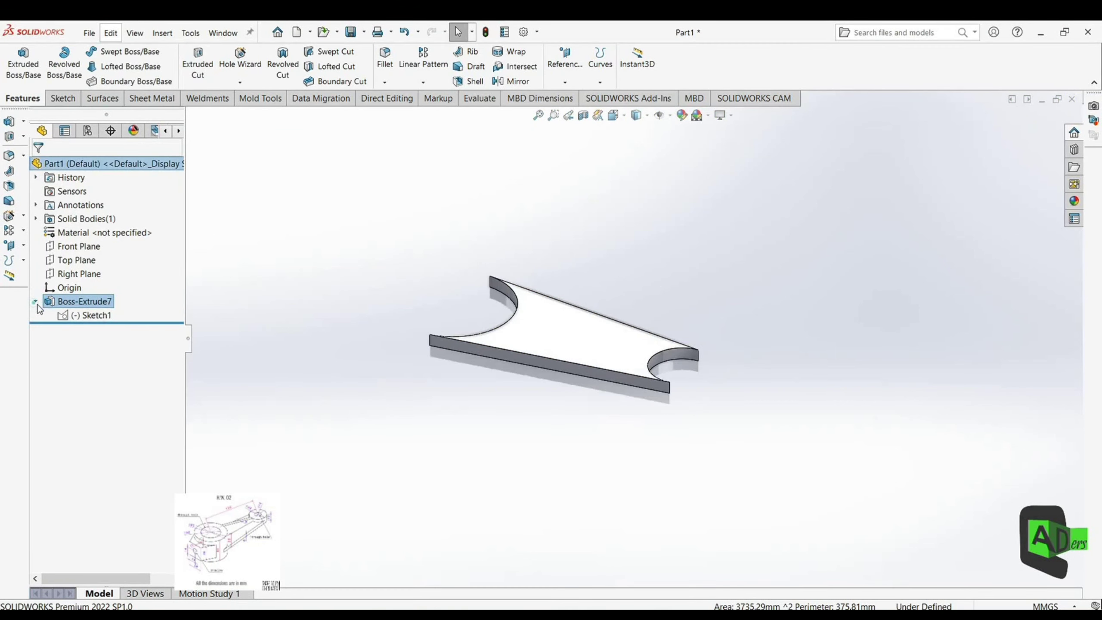
click(89, 316)
click(23, 62)
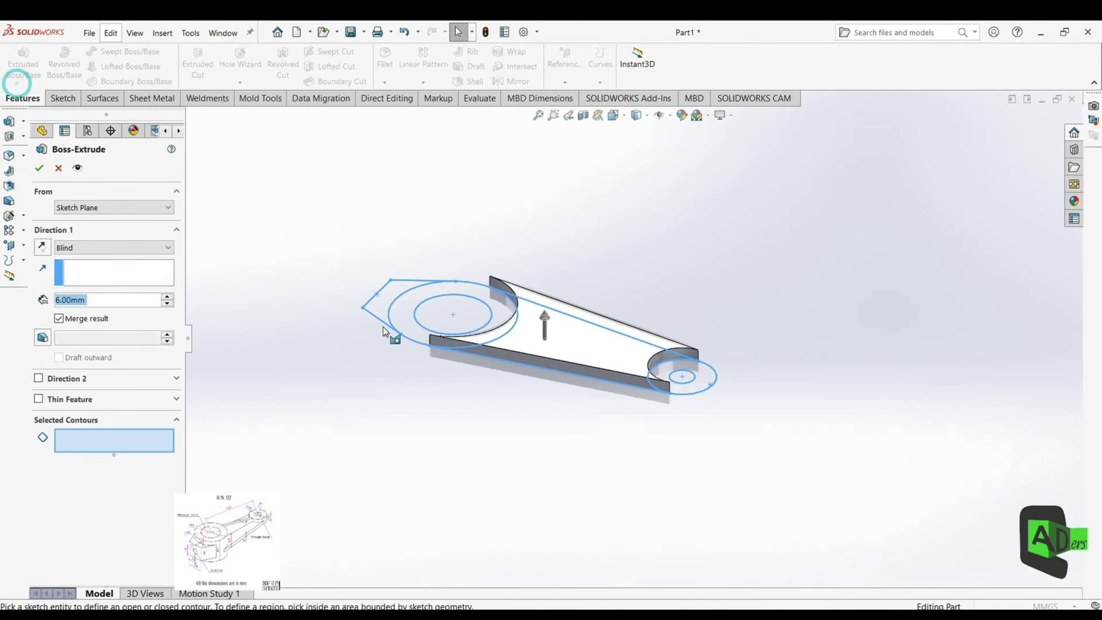
click(710, 380)
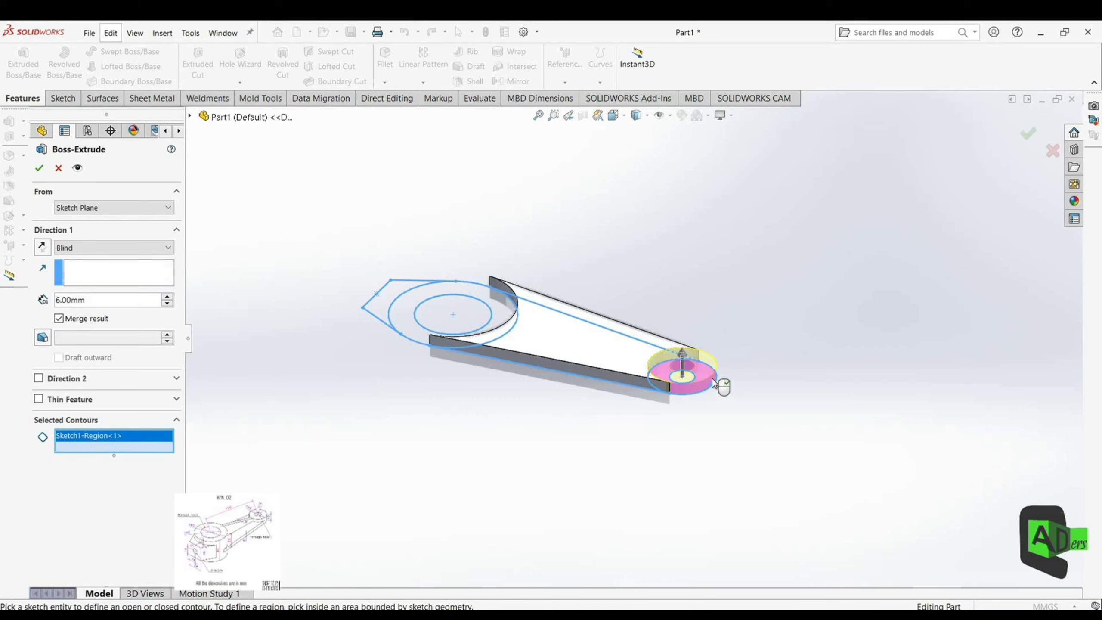
double_click(136, 299)
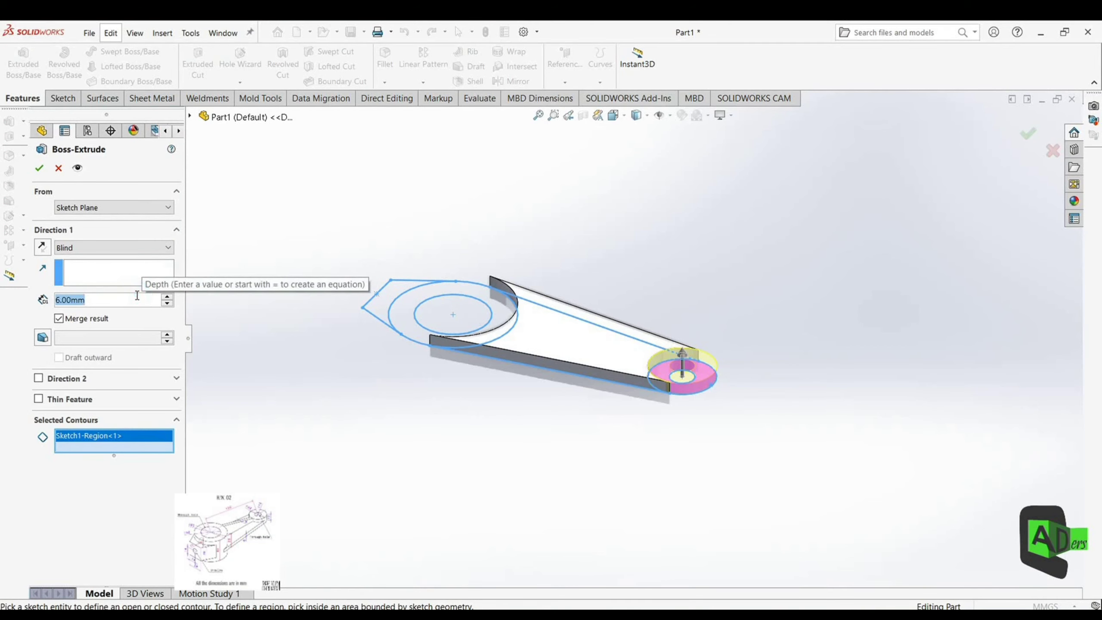
text(12)
key(Return)
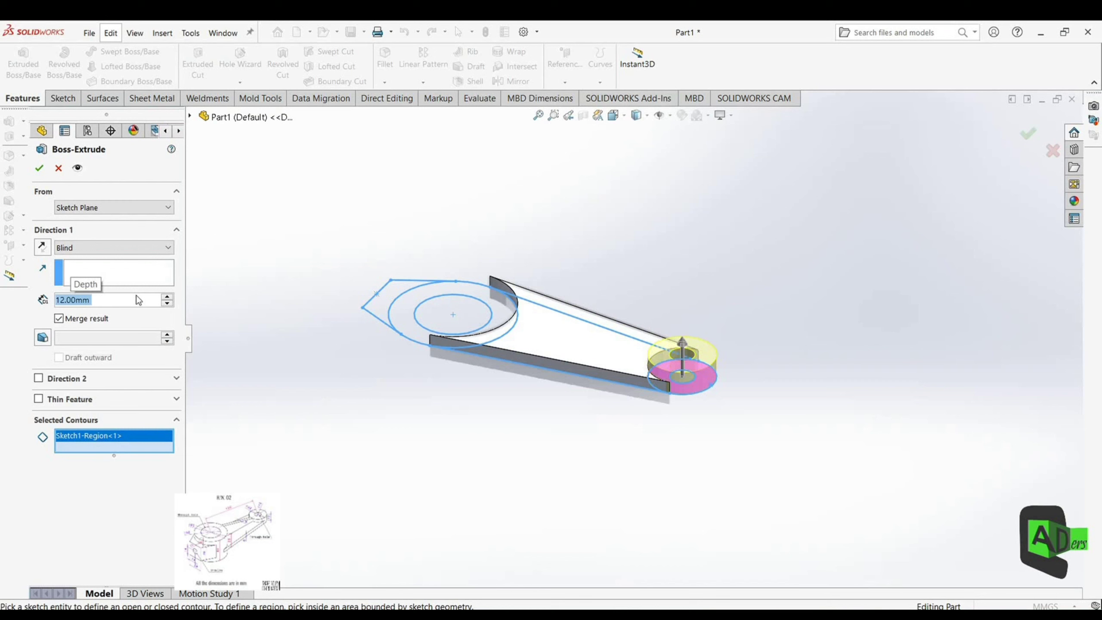
click(39, 170)
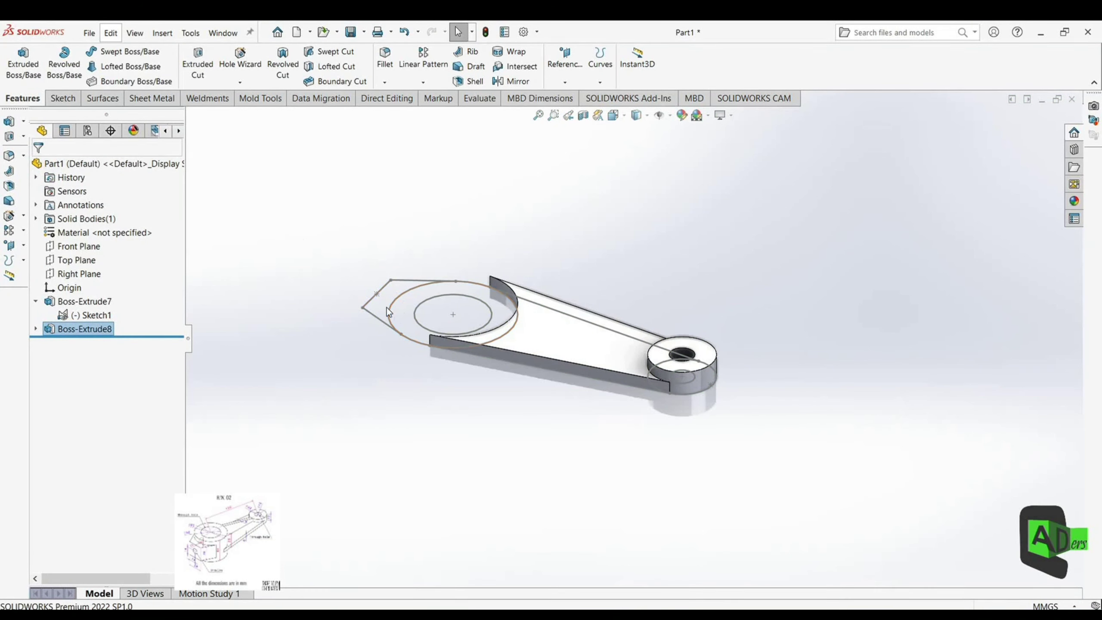
Reuse the profile sketch to extrude the ring between the 36 mm and 60 mm circles as a blind 31 mm boss
click(99, 315)
click(23, 61)
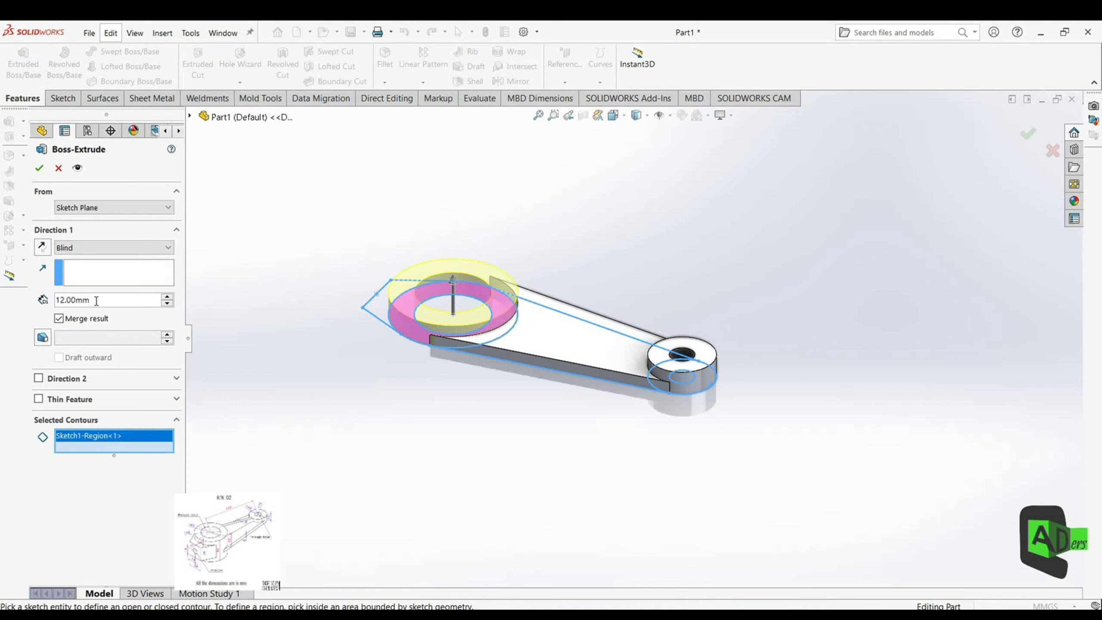
text(6+25)
key(Return)
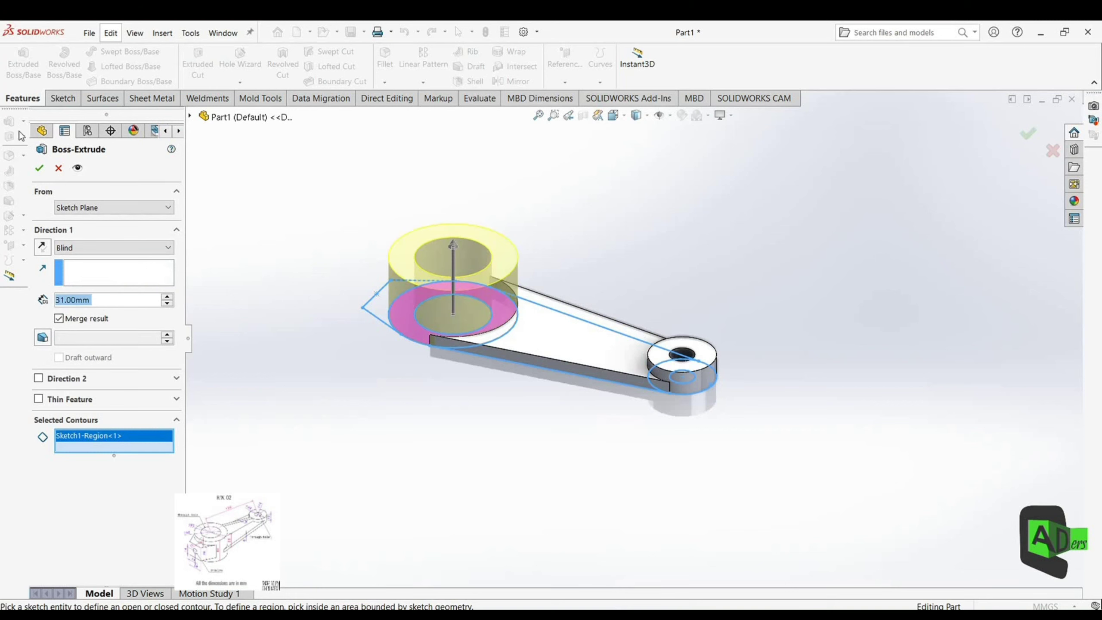
click(48, 172)
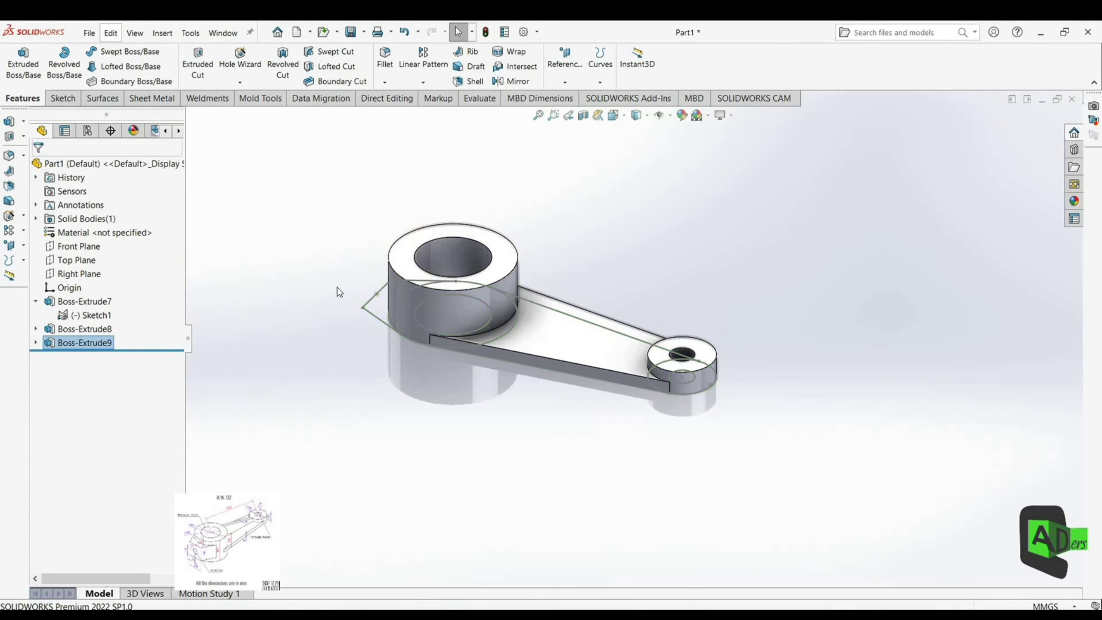
Reuse the profile sketch to extrude the tapered lug region beside the large ring as a blind 23 mm boss
middle_drag(337, 288, 374, 306)
click(86, 318)
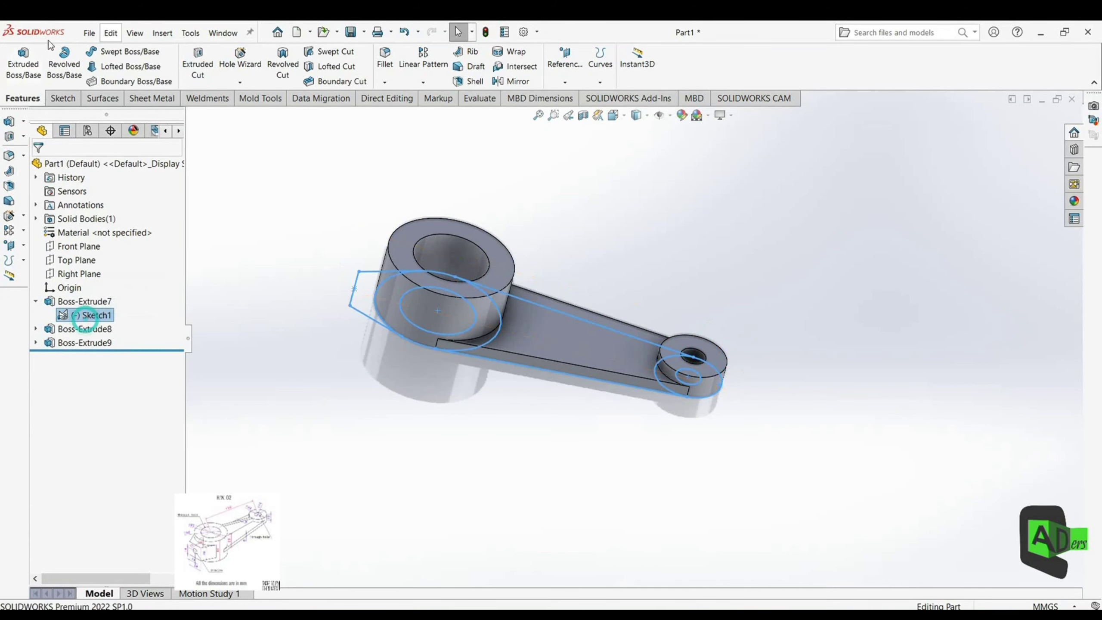
click(23, 60)
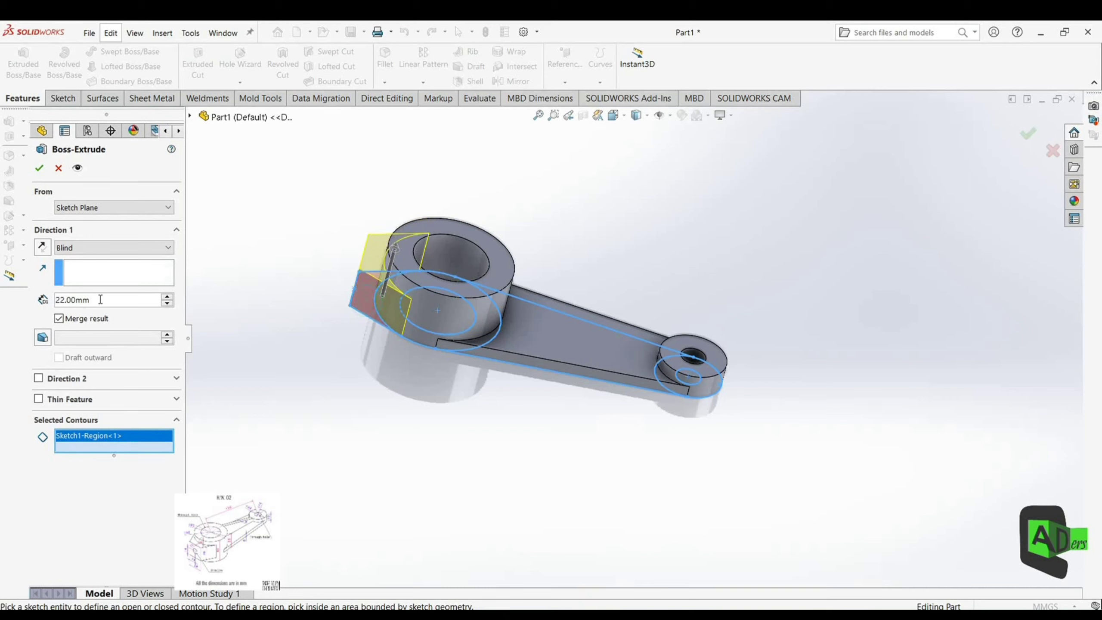
double_click(100, 299)
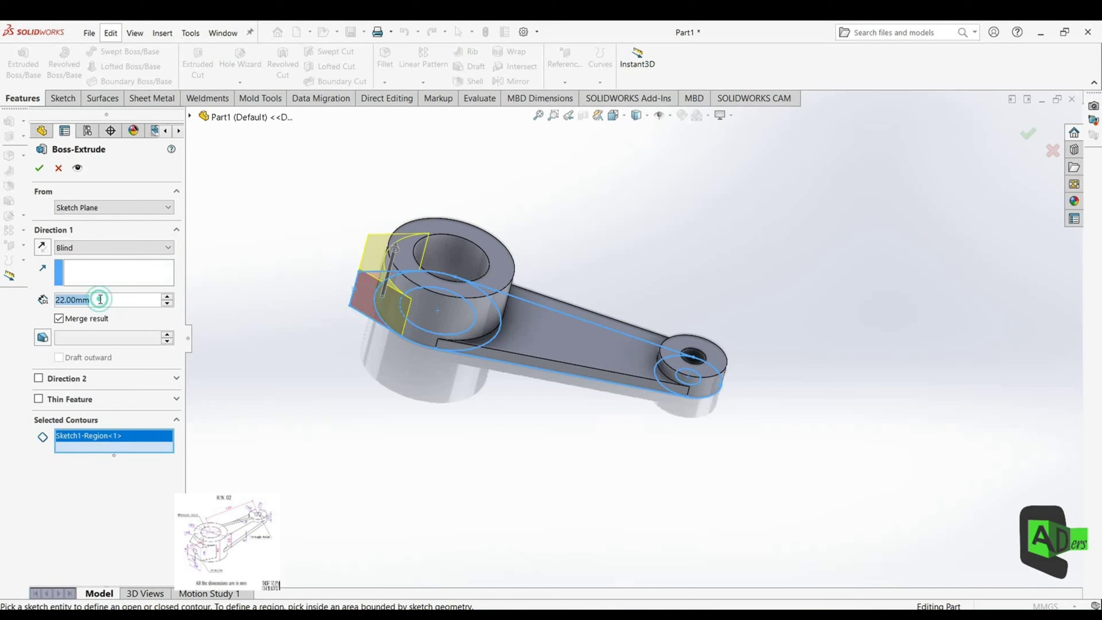
text(23)
key(Return)
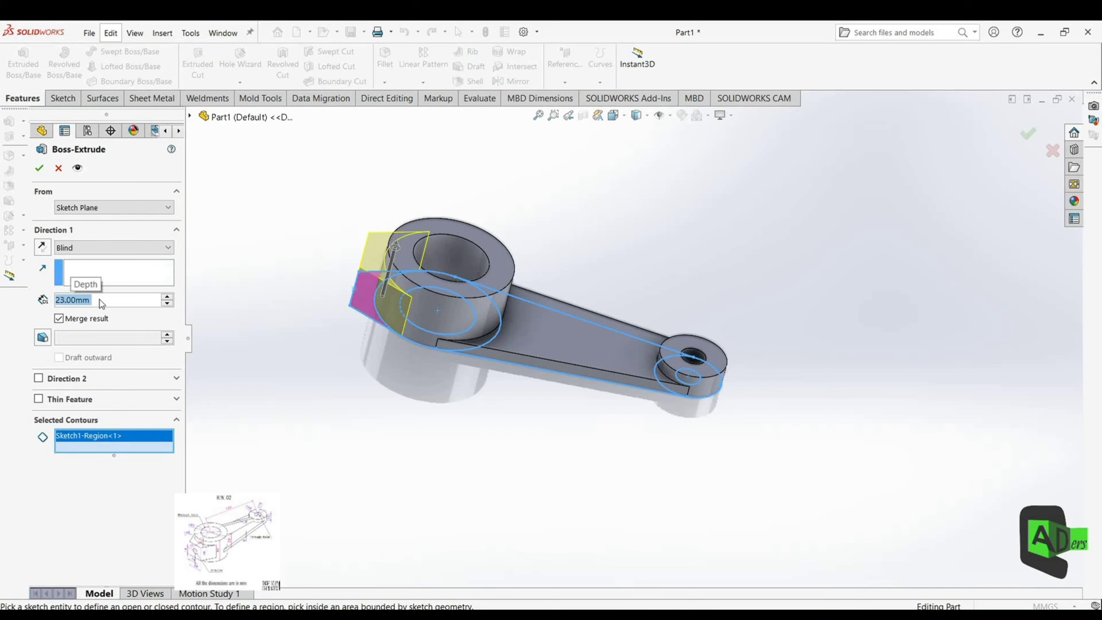
click(40, 168)
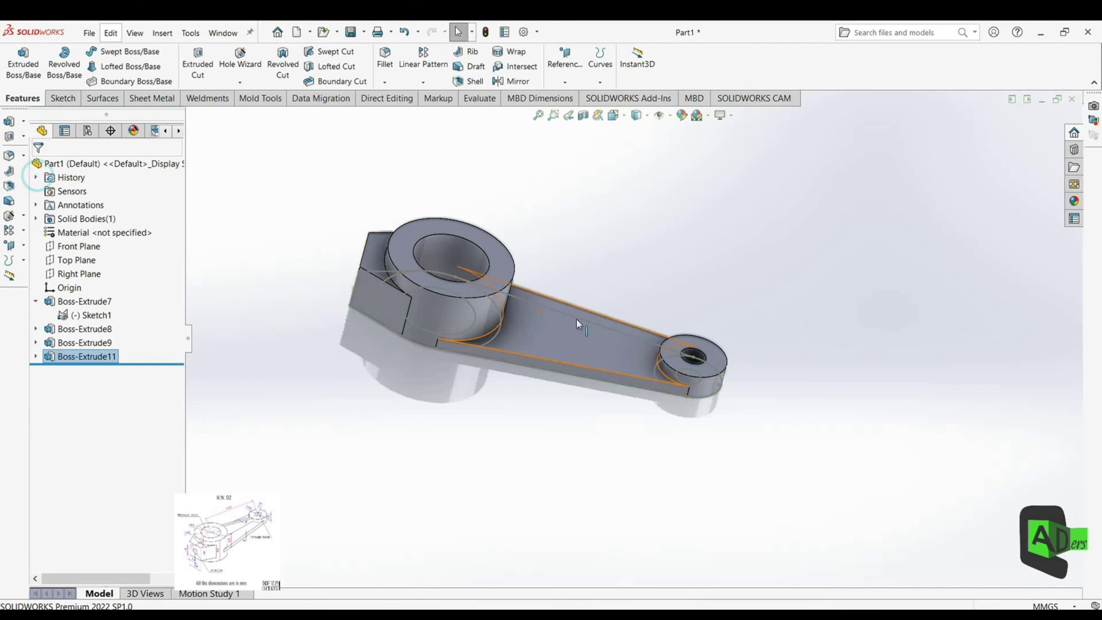
Reuse the profile sketch to extrude the tapered lug region 5 mm blind in the reversed direction, below the sketch plane
middle_drag(669, 277, 752, 160)
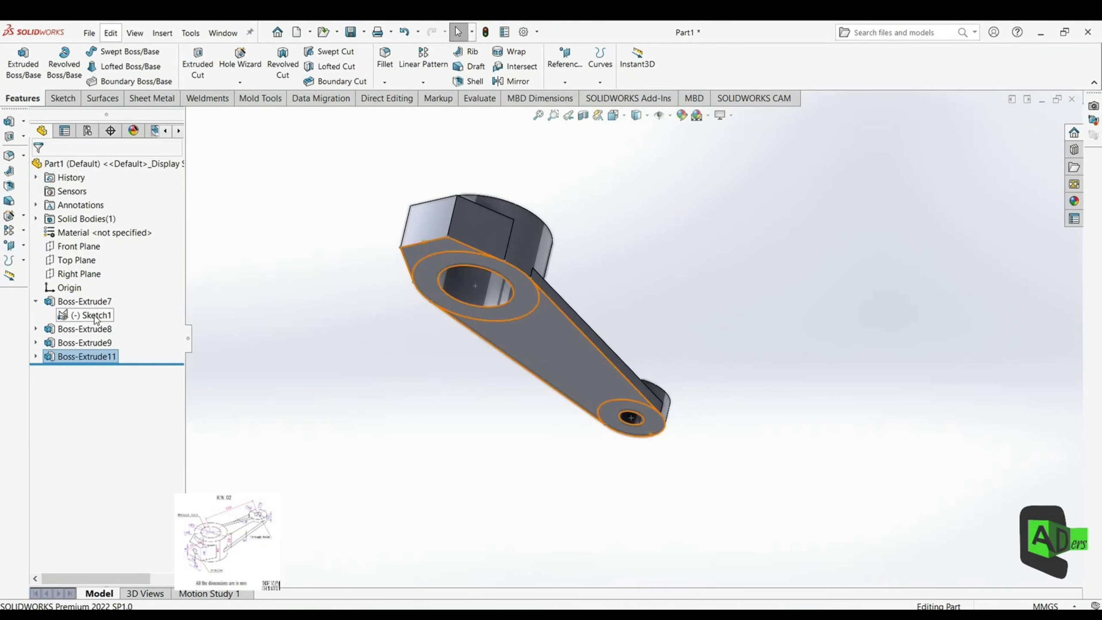
click(92, 314)
click(23, 63)
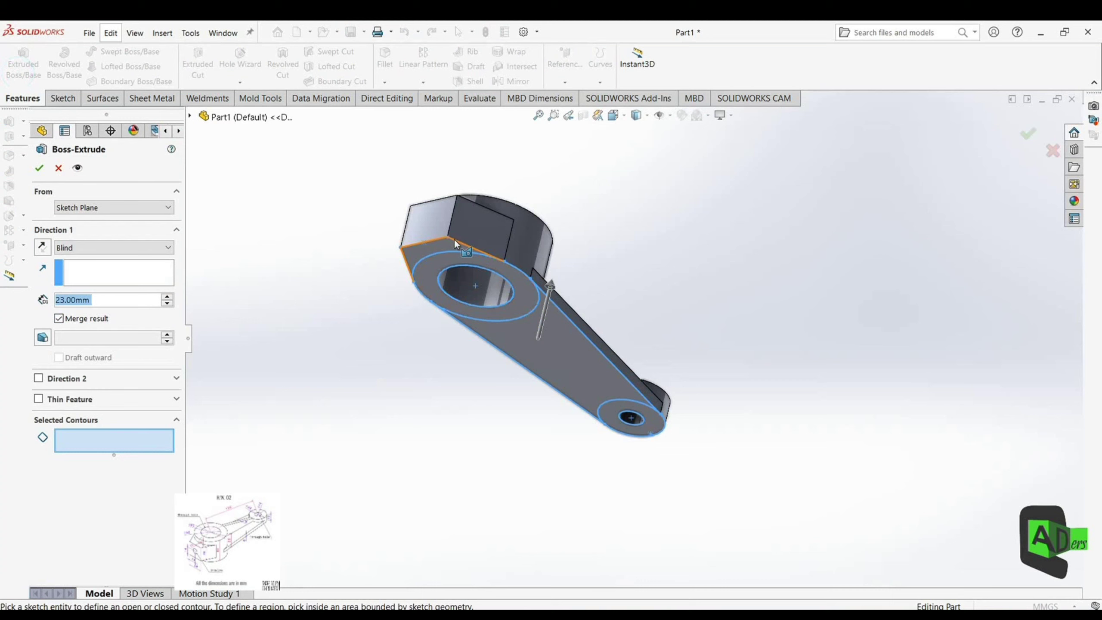
click(444, 245)
click(42, 247)
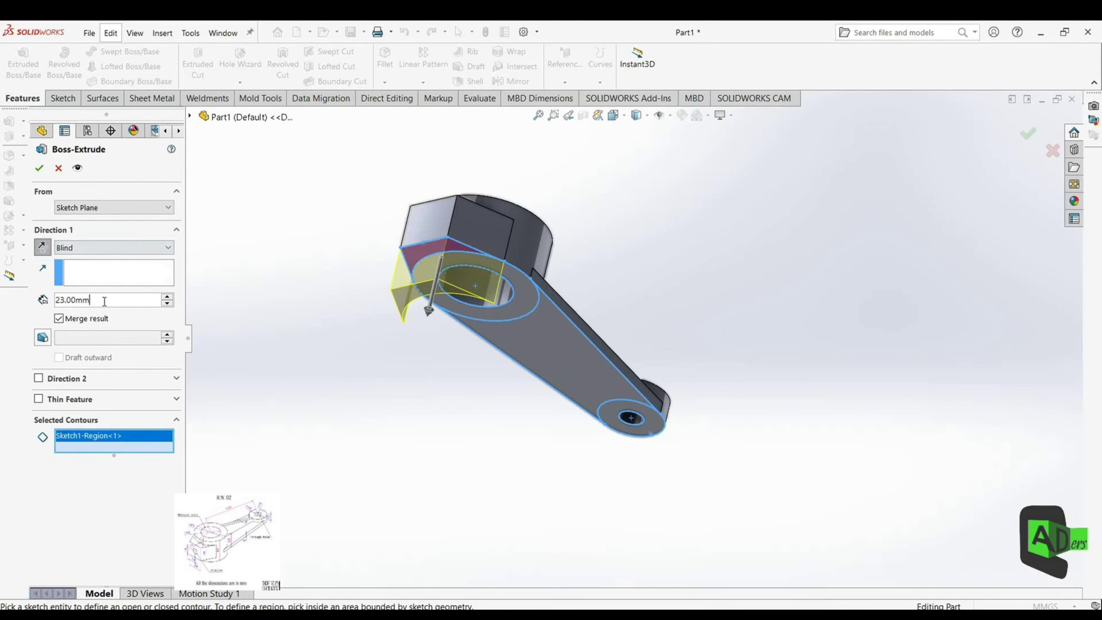
click(97, 300)
text(5)
key(Return)
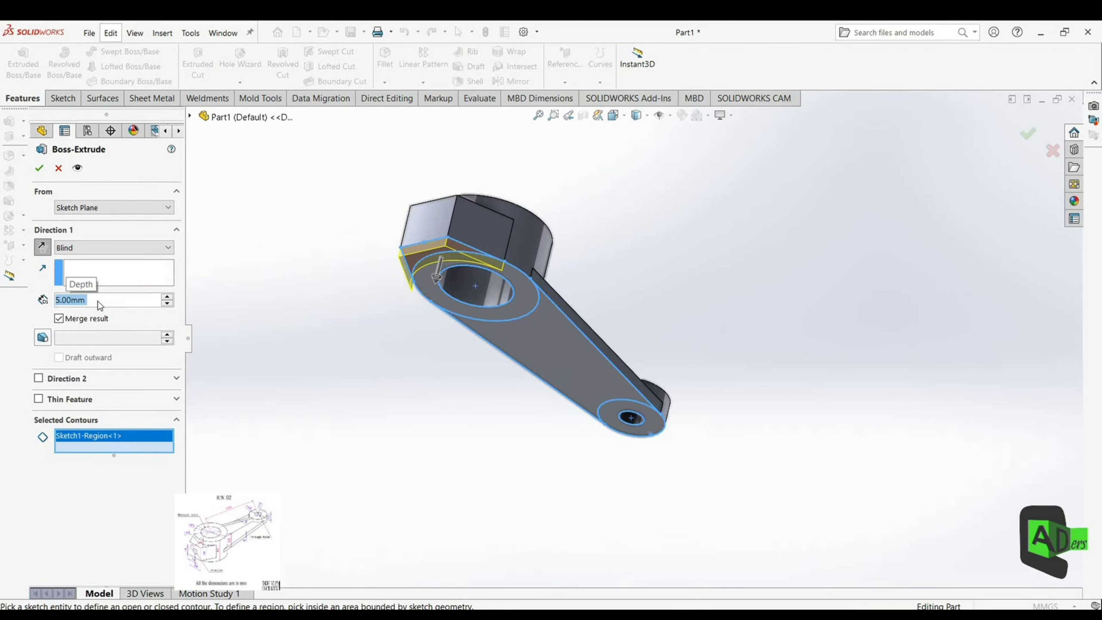
click(40, 169)
Reuse the profile sketch to extrude the large ring region blind in the reversed direction with depth 44-6-25 (13 mm)
click(23, 62)
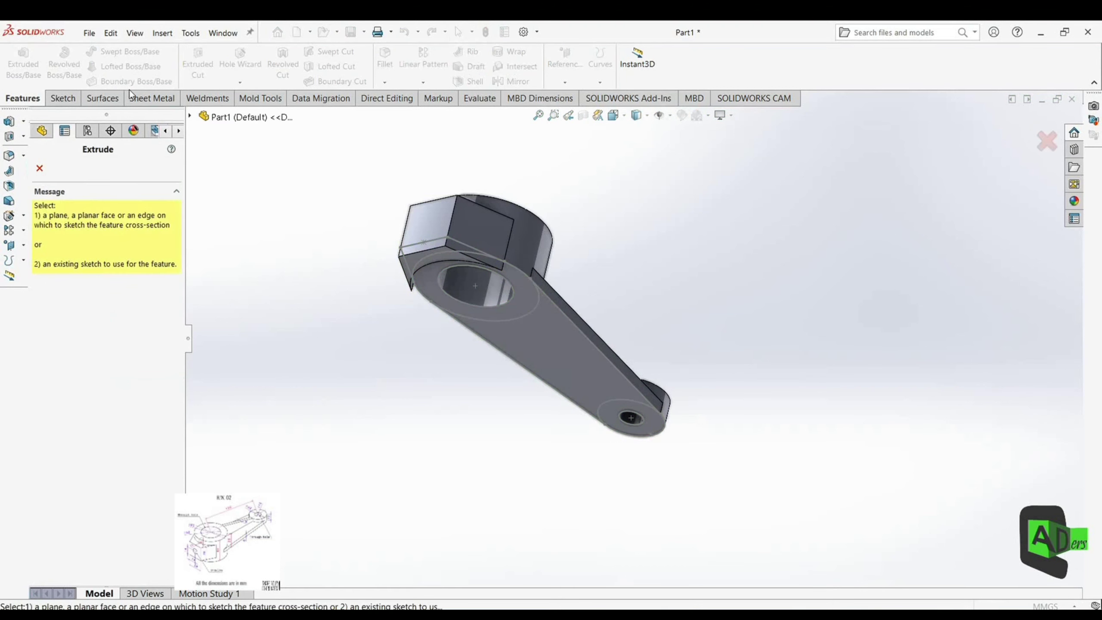
click(40, 168)
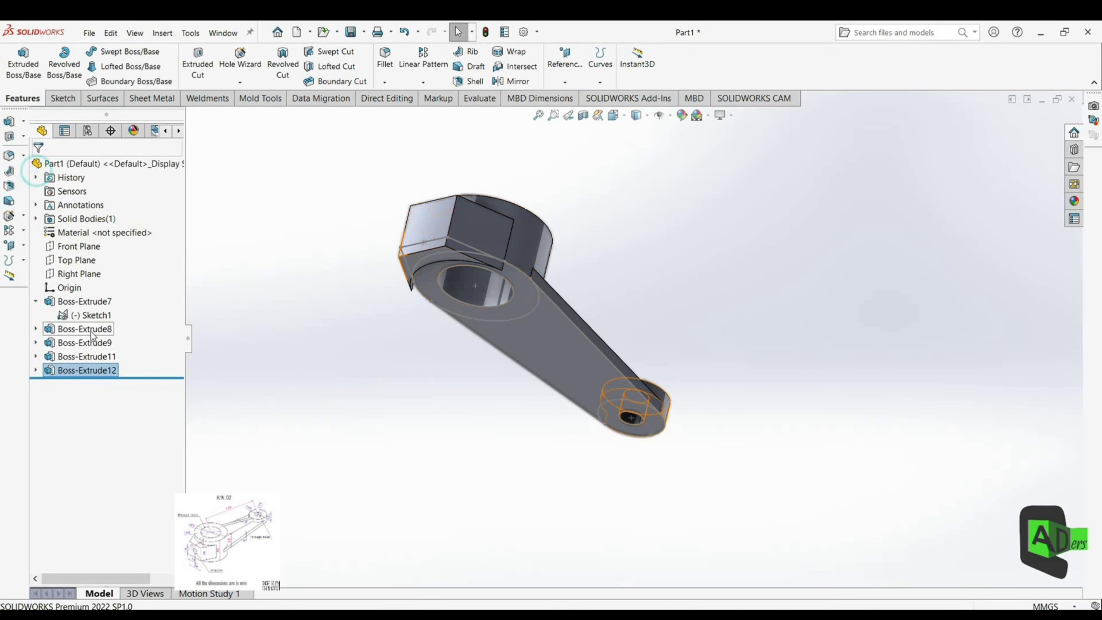
click(89, 315)
click(23, 63)
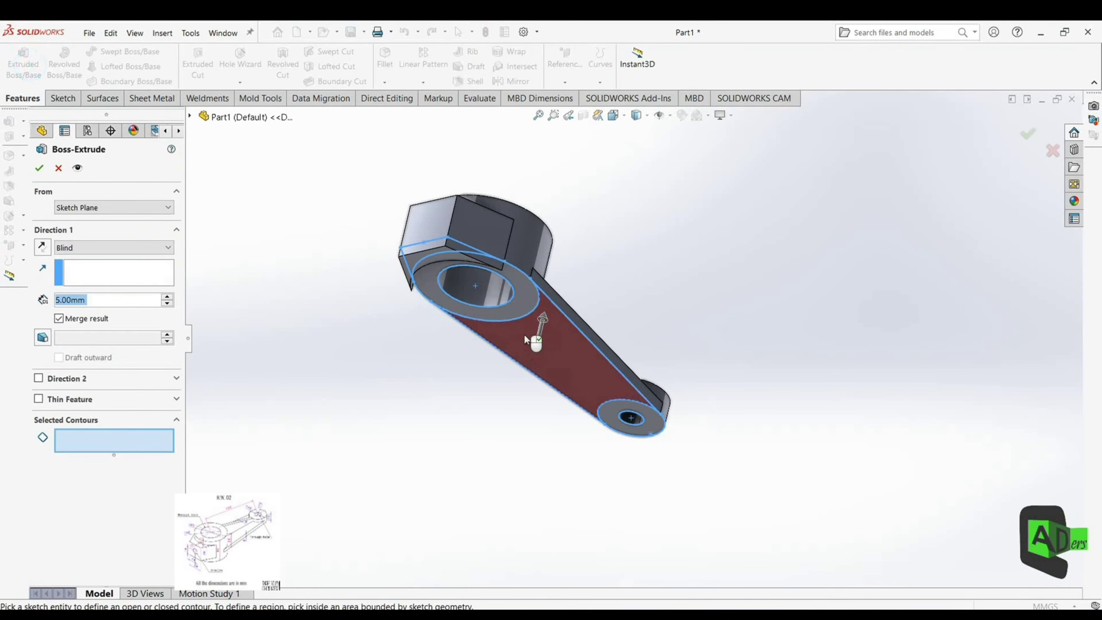
click(511, 307)
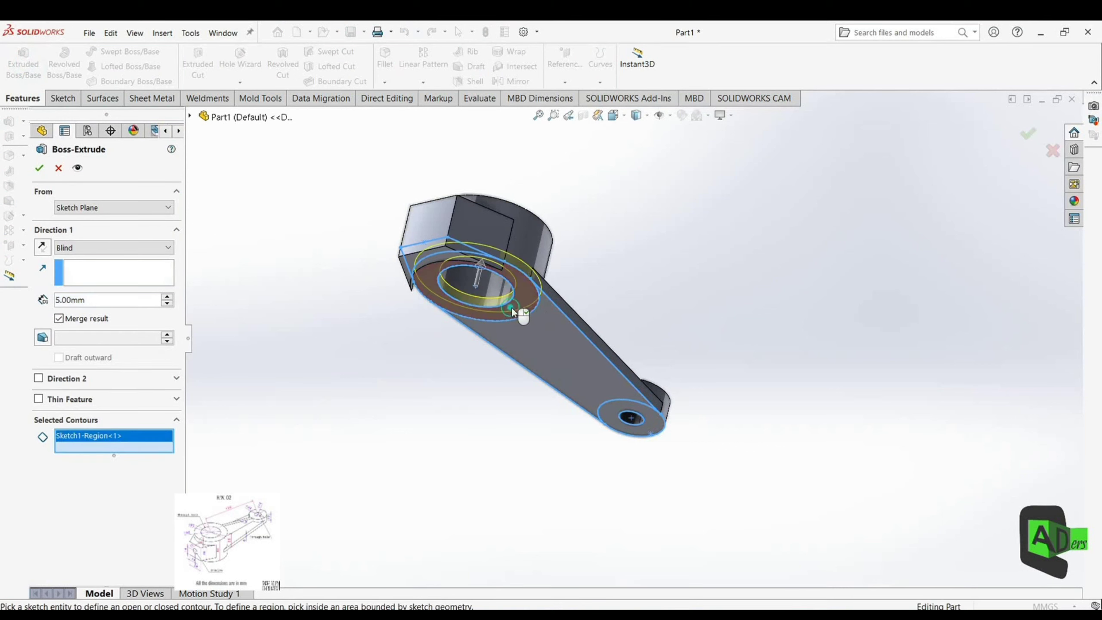
click(42, 247)
click(113, 300)
double_click(107, 300)
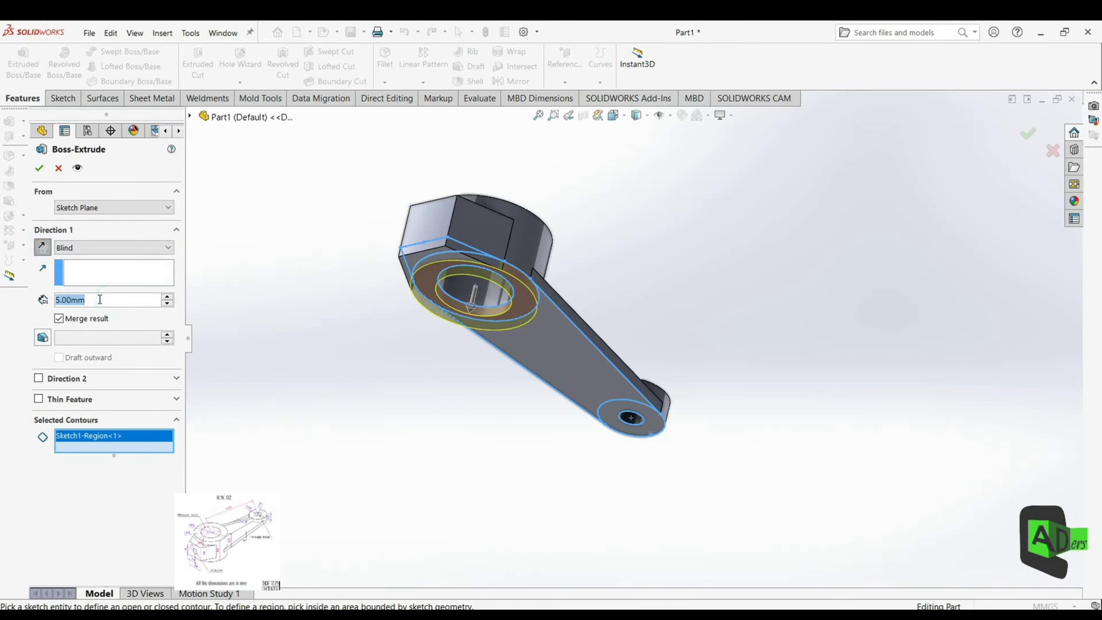
text(44-6)
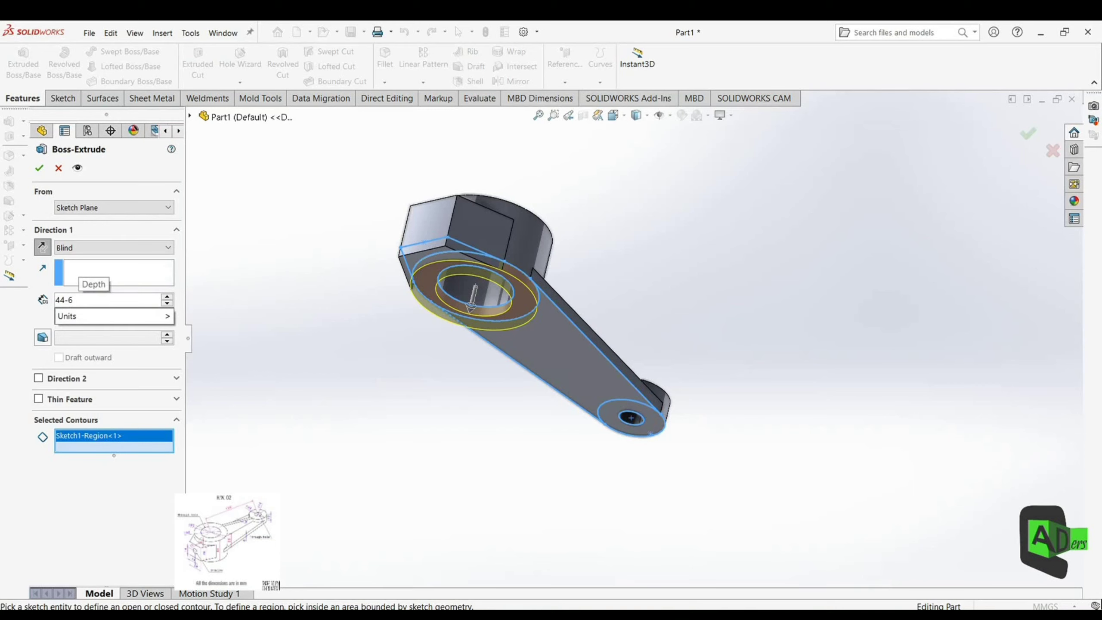
text(-25)
key(Return)
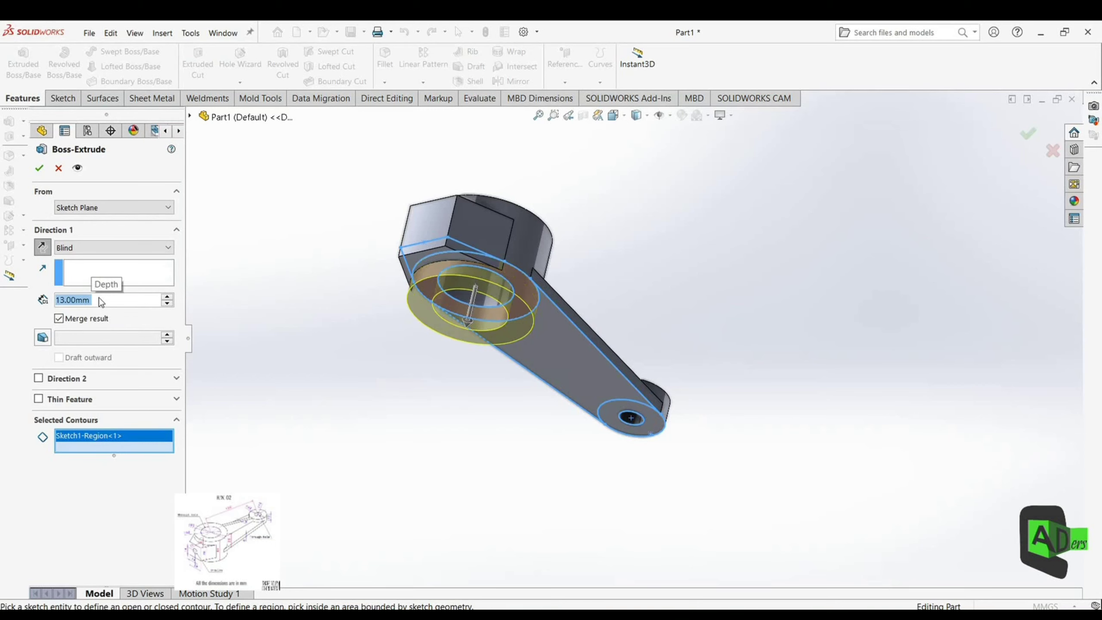
click(39, 168)
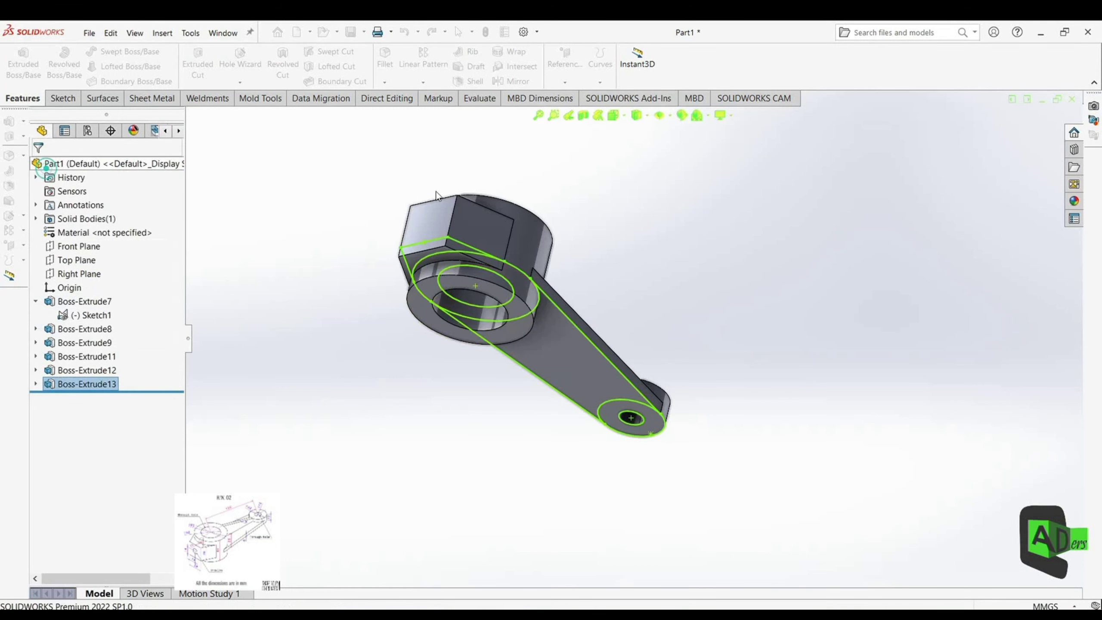
Start a sketch on the lug's flat end face and draw a circle of 5 mm radius vertically aligned with the origin
middle_drag(696, 288, 651, 348)
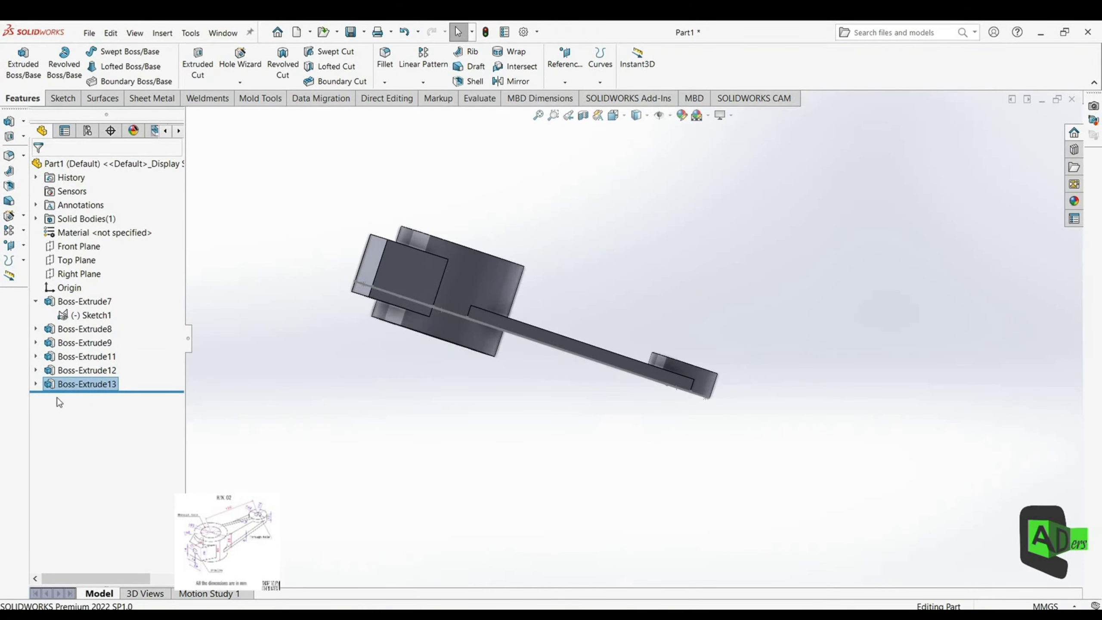
click(625, 269)
mouse_move(625, 269)
middle_down()
mouse_move(632, 467)
mouse_move(714, 386)
mouse_move(711, 327)
mouse_move(783, 339)
middle_up()
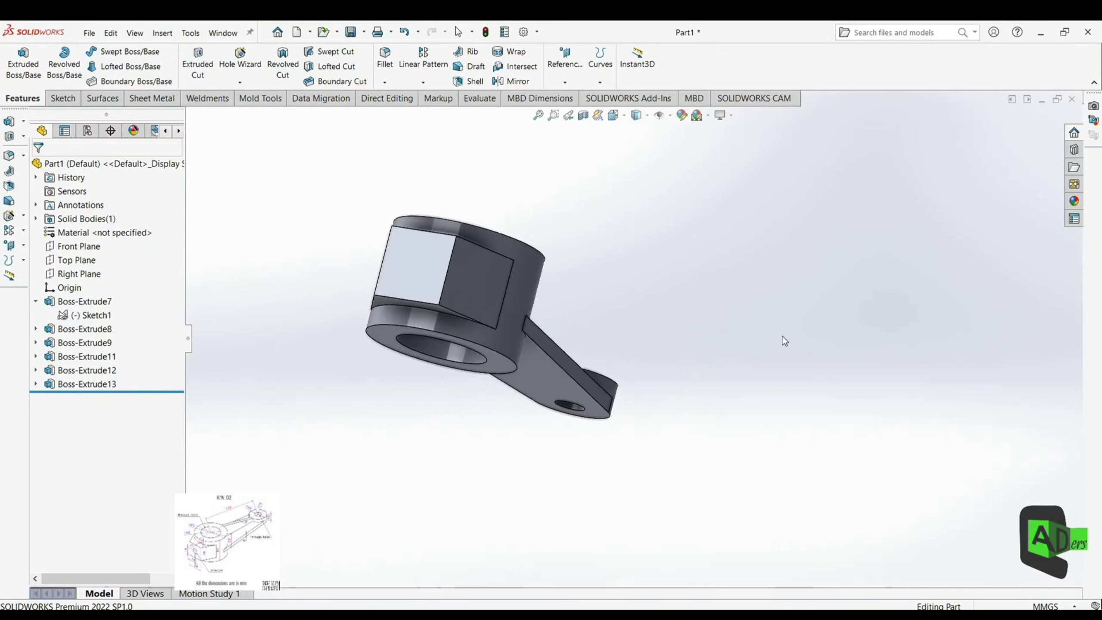
click(416, 272)
click(545, 215)
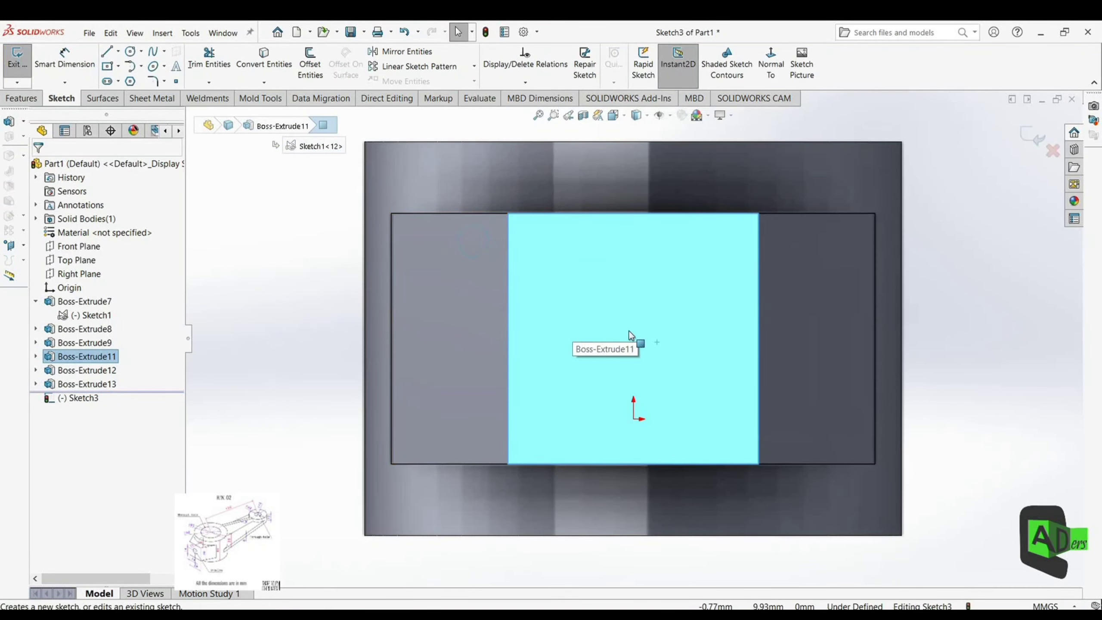
click(130, 51)
drag(633, 326, 603, 313)
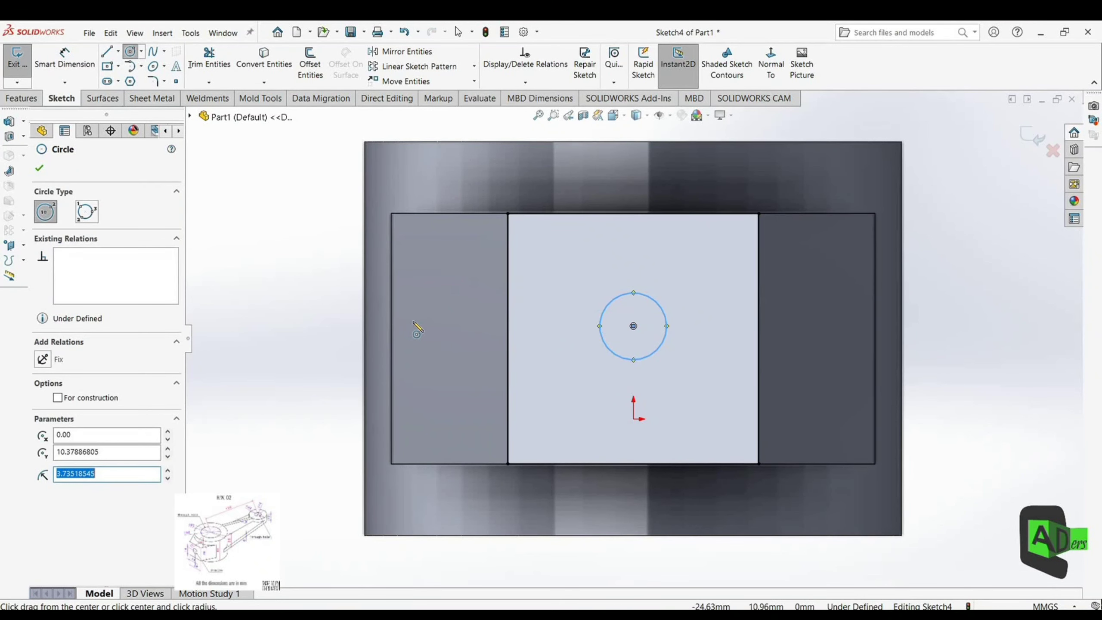
text(5)
key(Return)
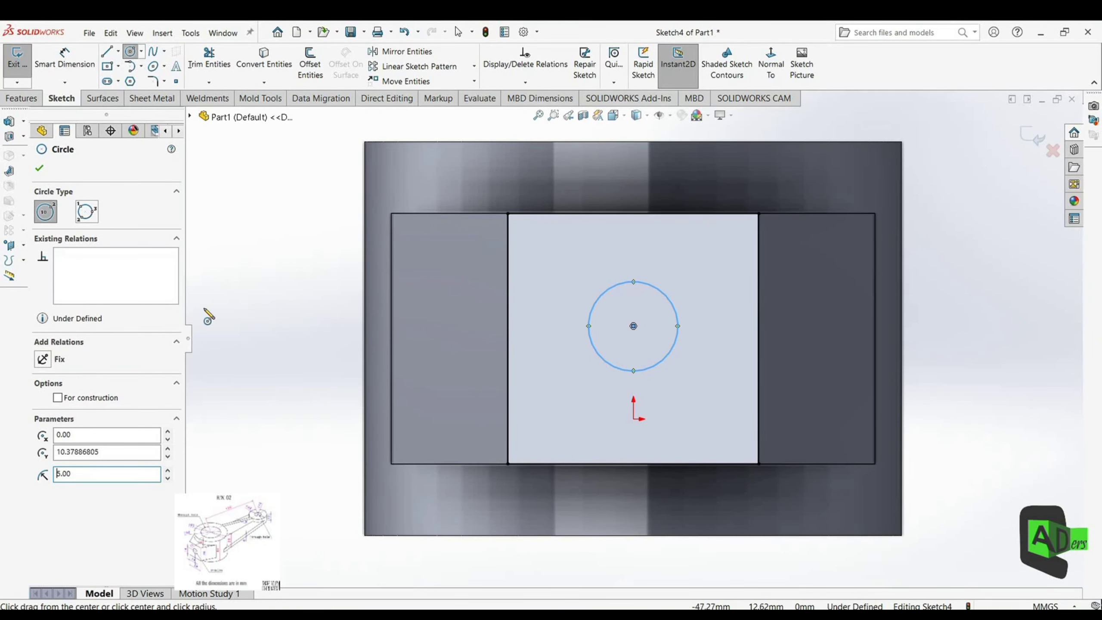
Dimension the circle's centre 14 mm above the lug face's lower edge
click(64, 57)
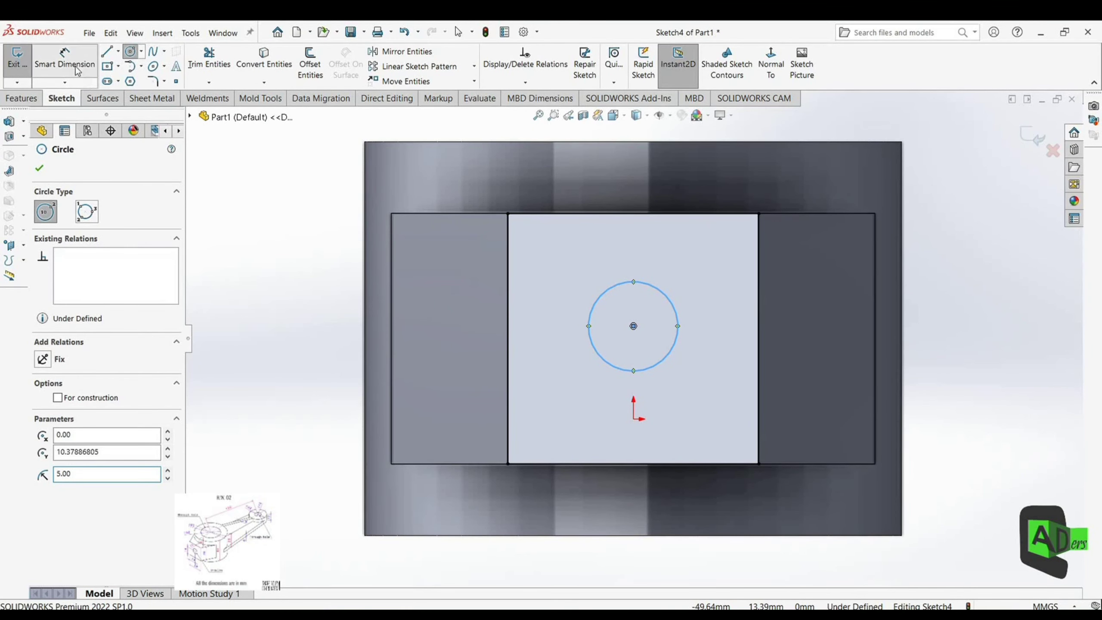
click(633, 326)
click(625, 464)
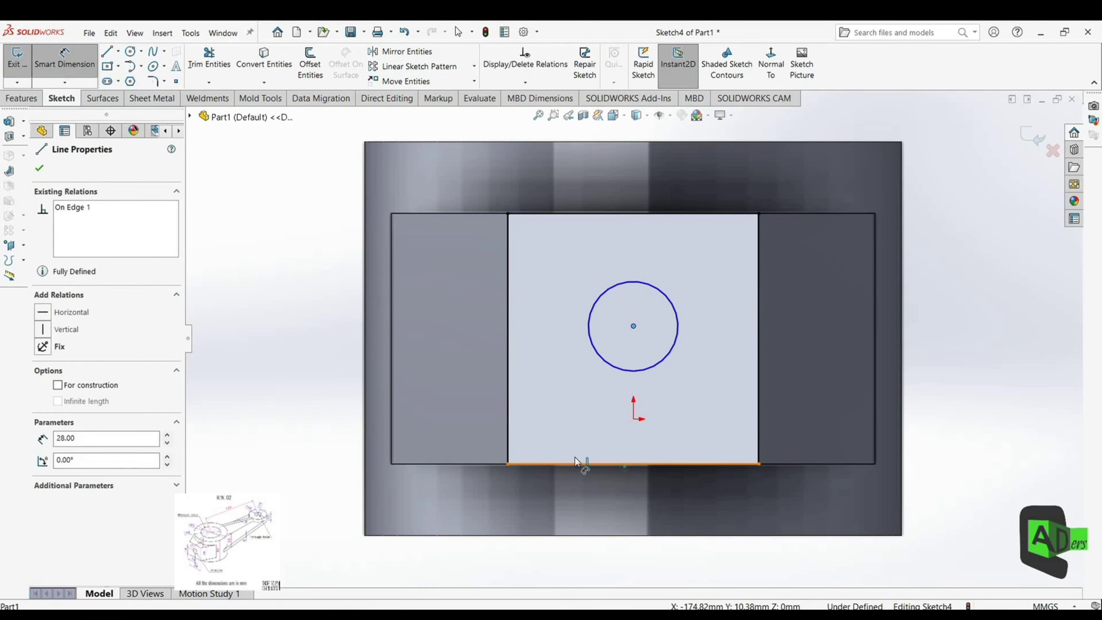
click(234, 361)
text(14)
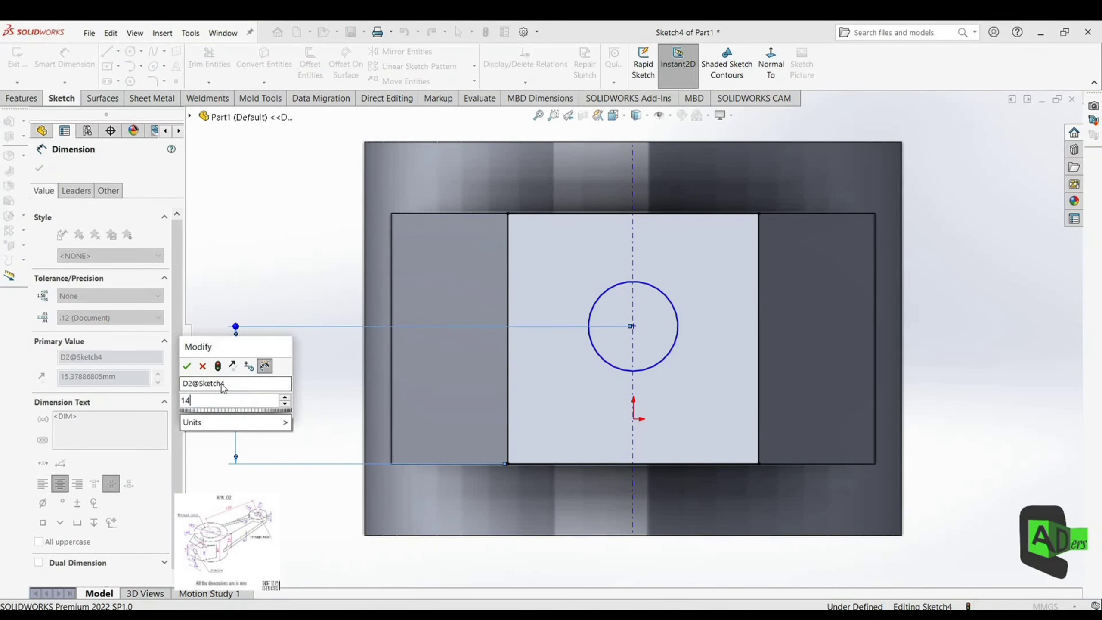
key(Return)
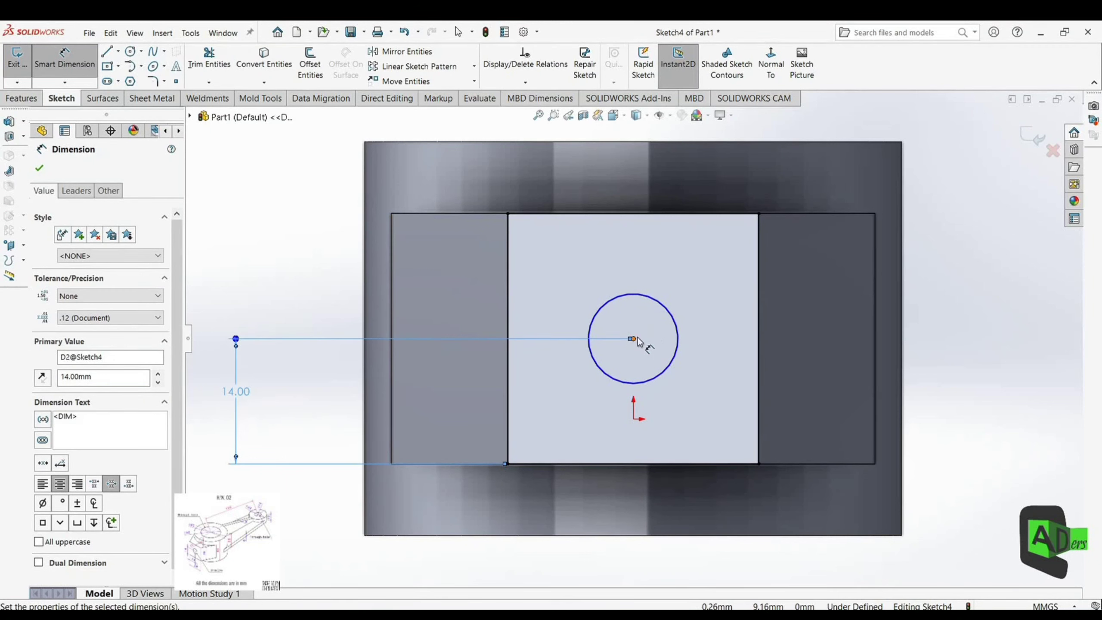
Dimension the circle's centre 14 mm from the lug face's left vertical edge
click(631, 339)
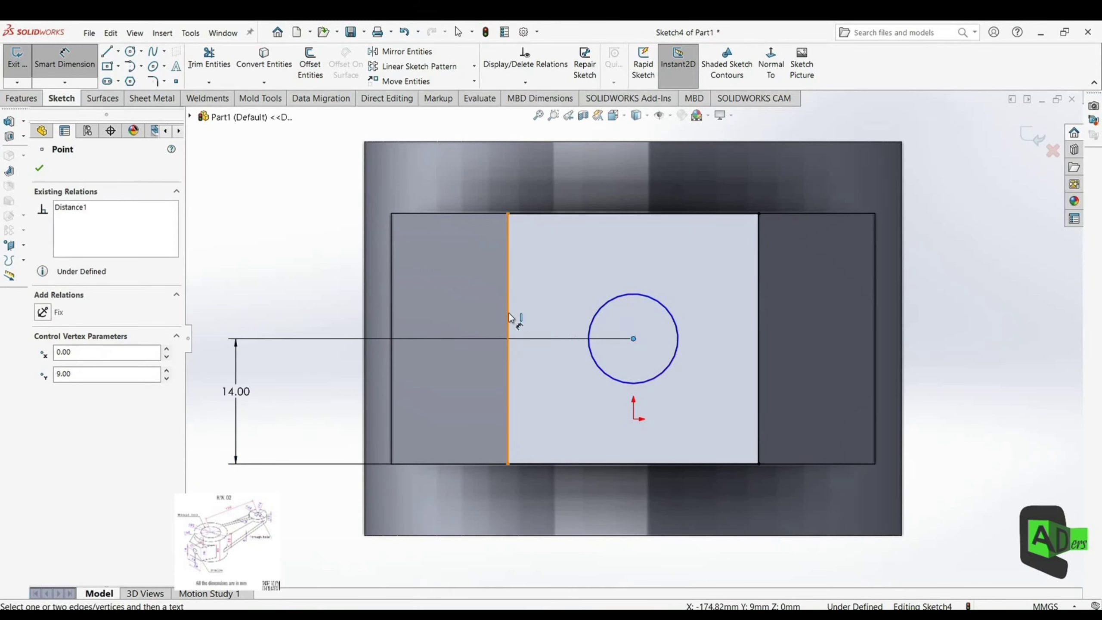
click(508, 312)
click(581, 556)
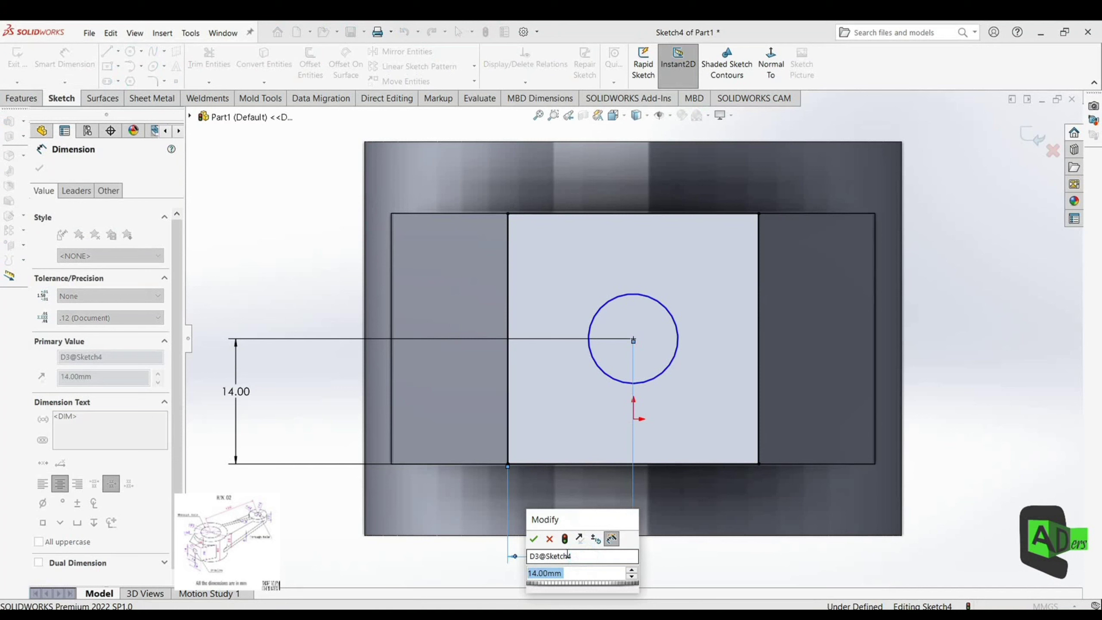
text(14)
key(Return)
Cut the circle into the lug as a blind extruded cut 25 mm deep
click(21, 98)
click(189, 62)
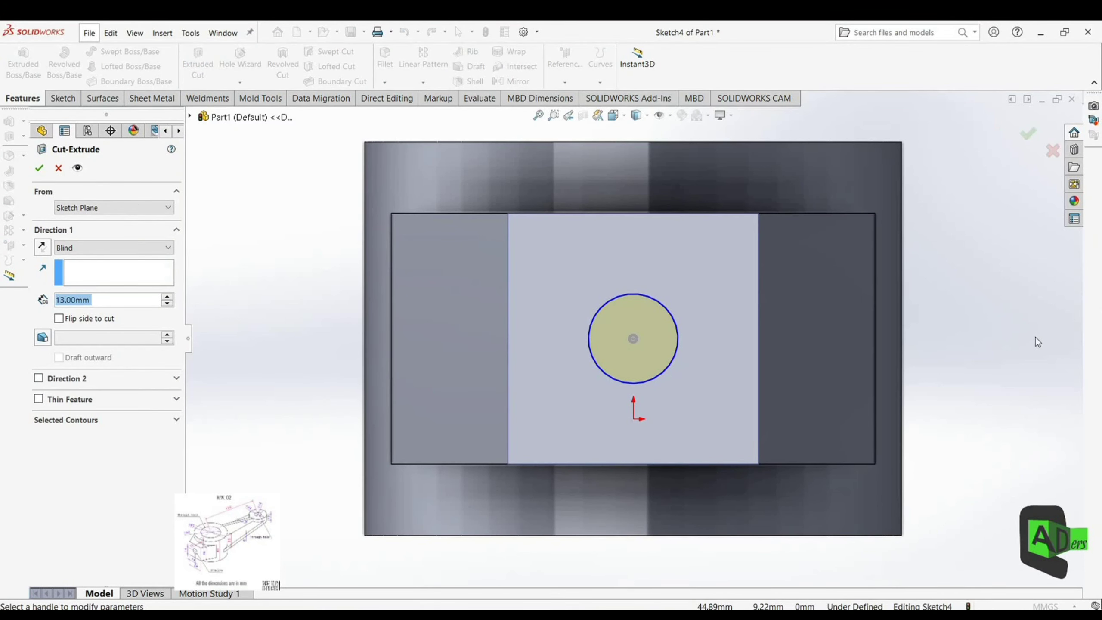
middle_drag(1035, 338, 994, 389)
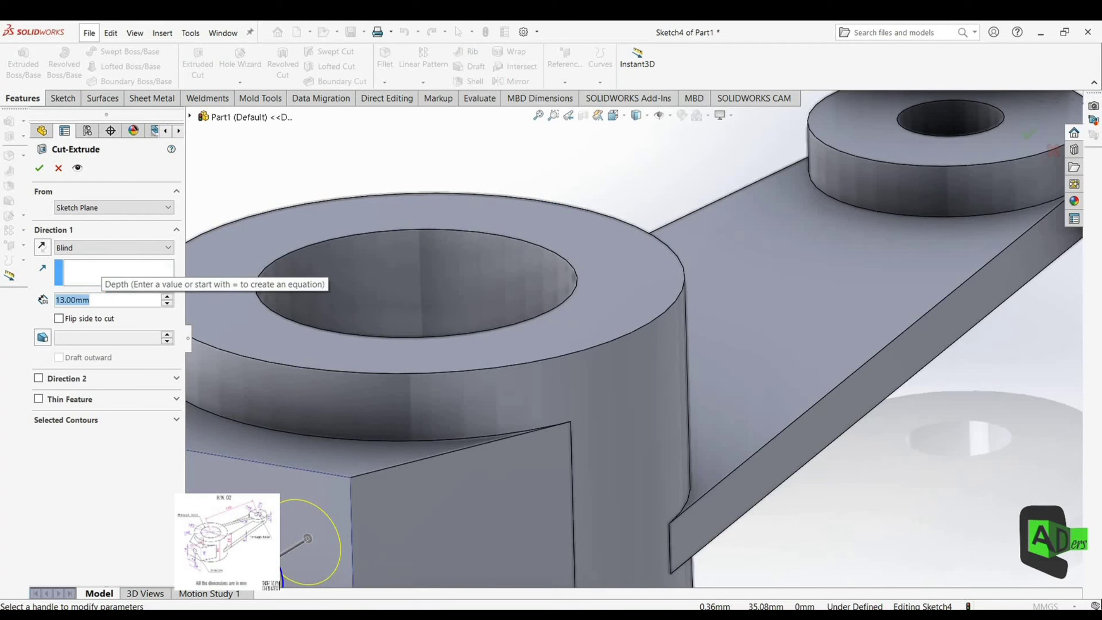
text(25)
key(Return)
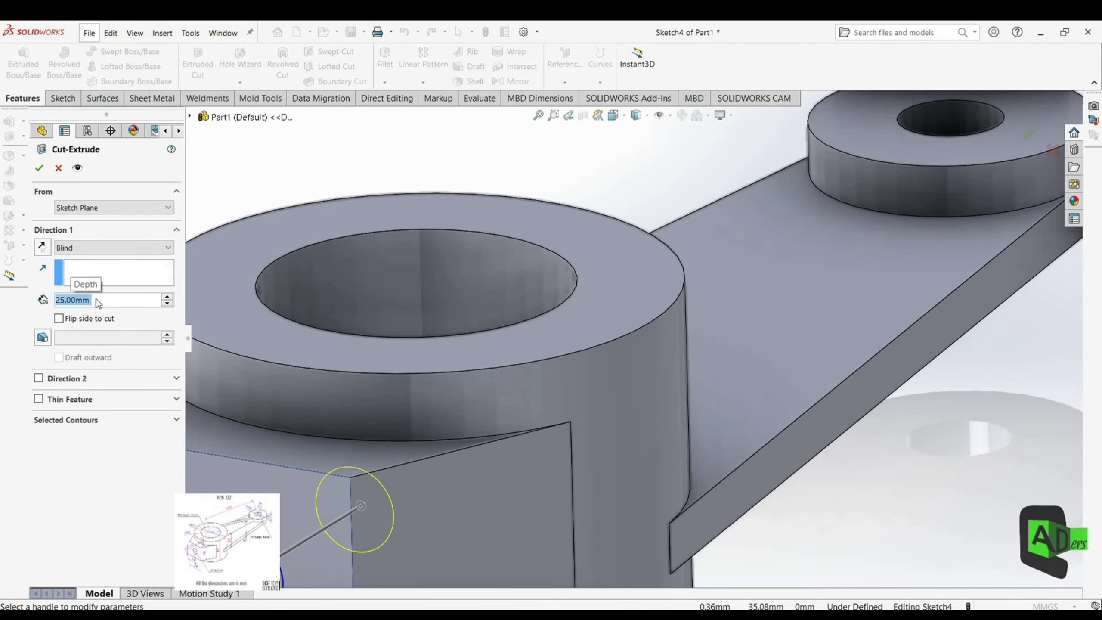
click(40, 168)
Start a sketch on the arm's upper face and draw a horizontal construction line between the centres of the two bores
click(701, 344)
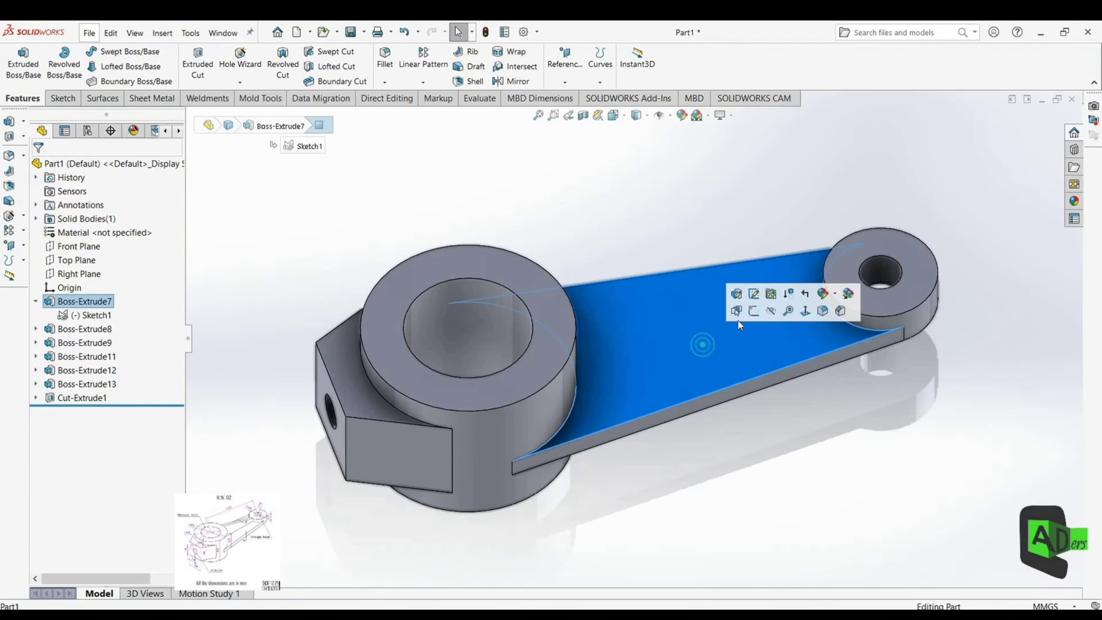
click(760, 312)
scroll(762, 310, down, 4)
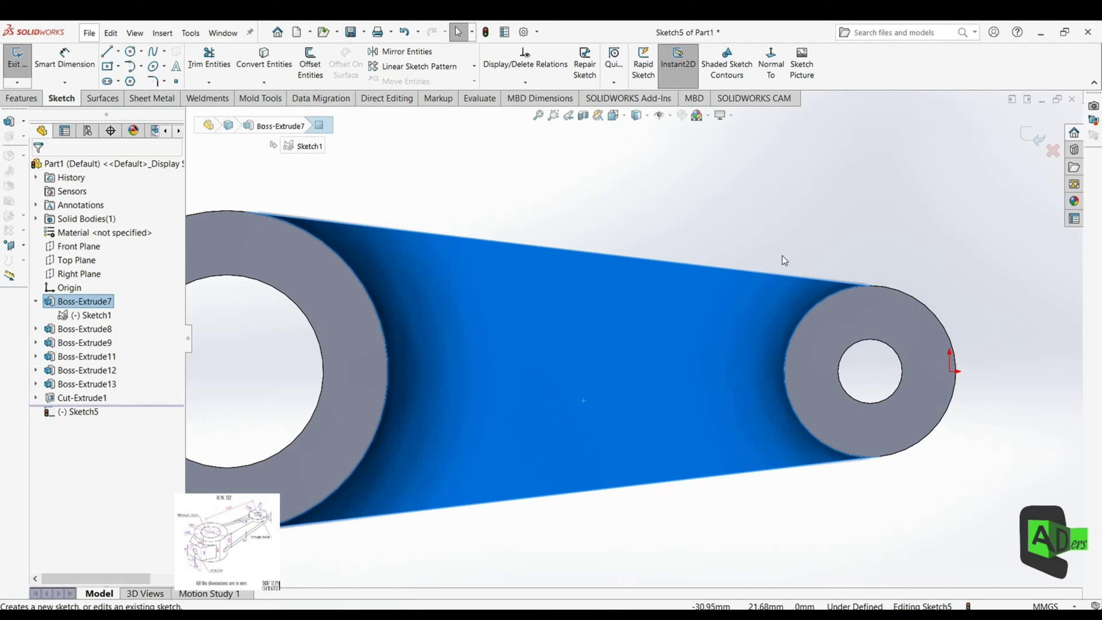
scroll(438, 300, up, 2)
click(107, 52)
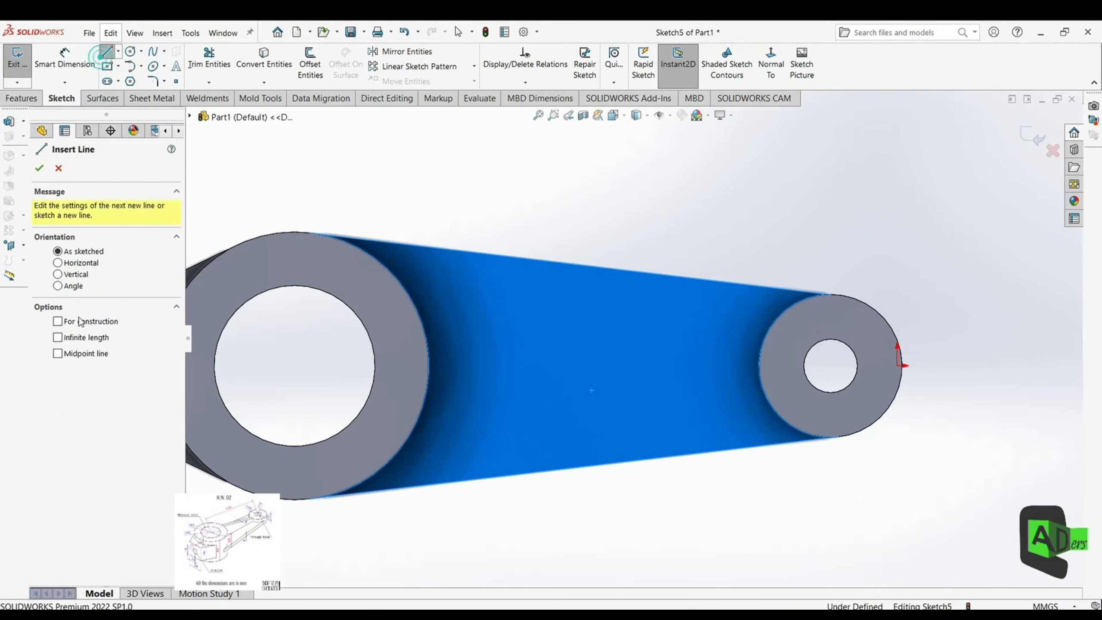
click(84, 323)
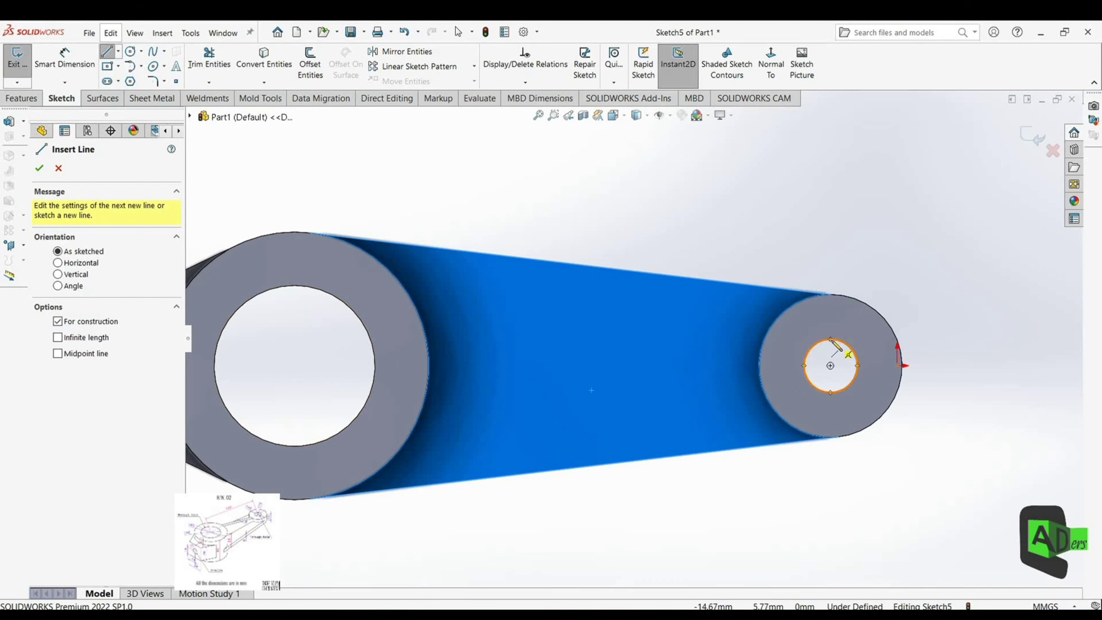
click(830, 365)
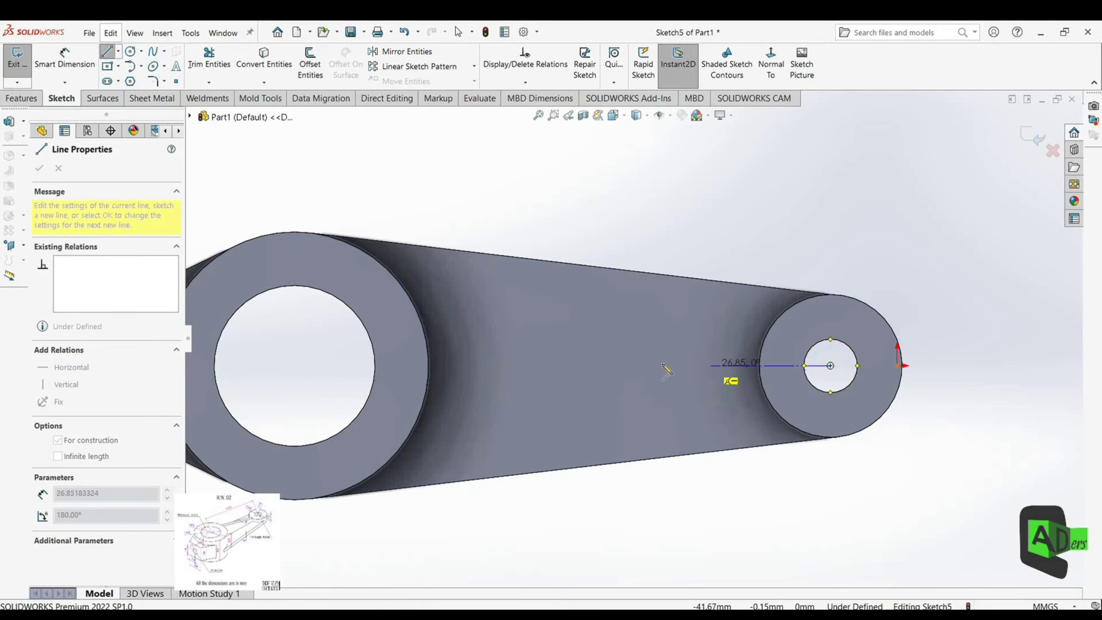
click(294, 365)
key(Escape)
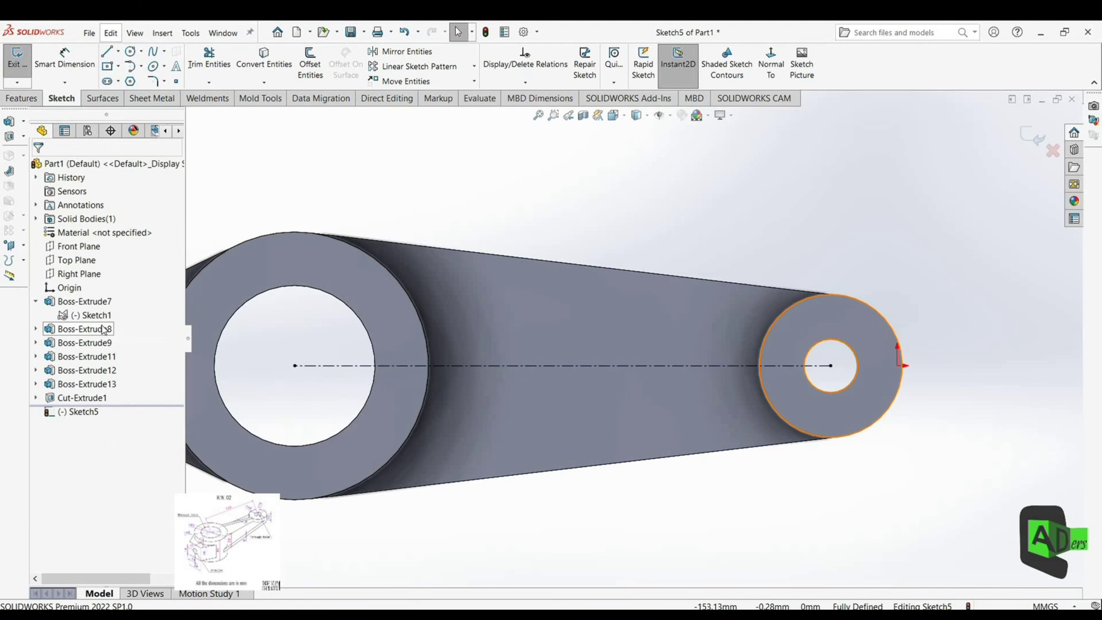
Convert the outlines of the large and small ring boss faces into sketch entities
click(273, 63)
click(382, 280)
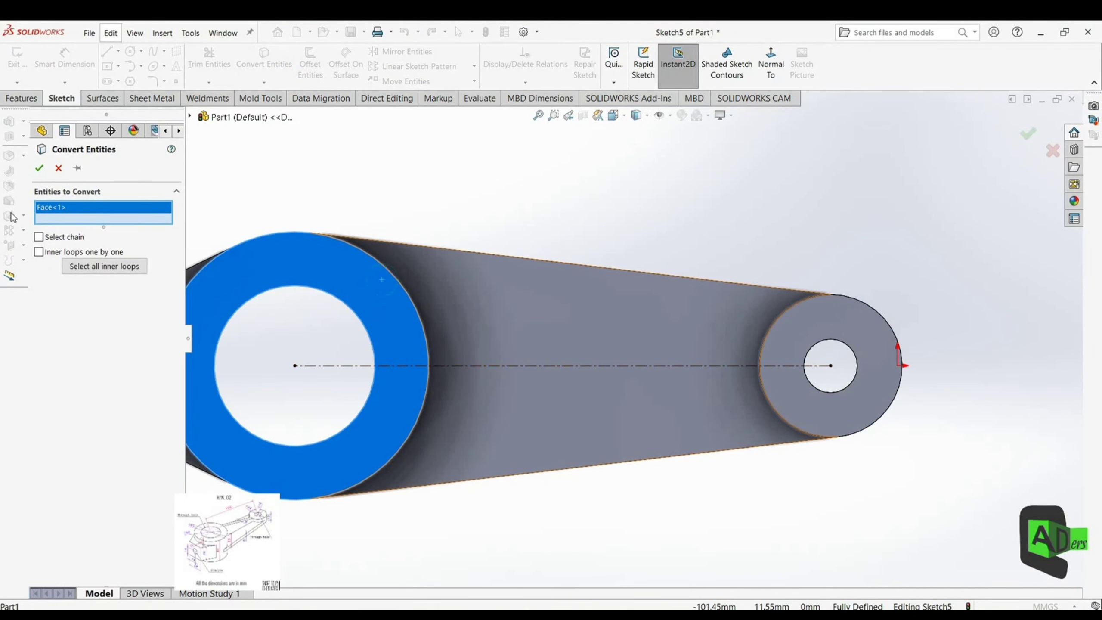
click(38, 168)
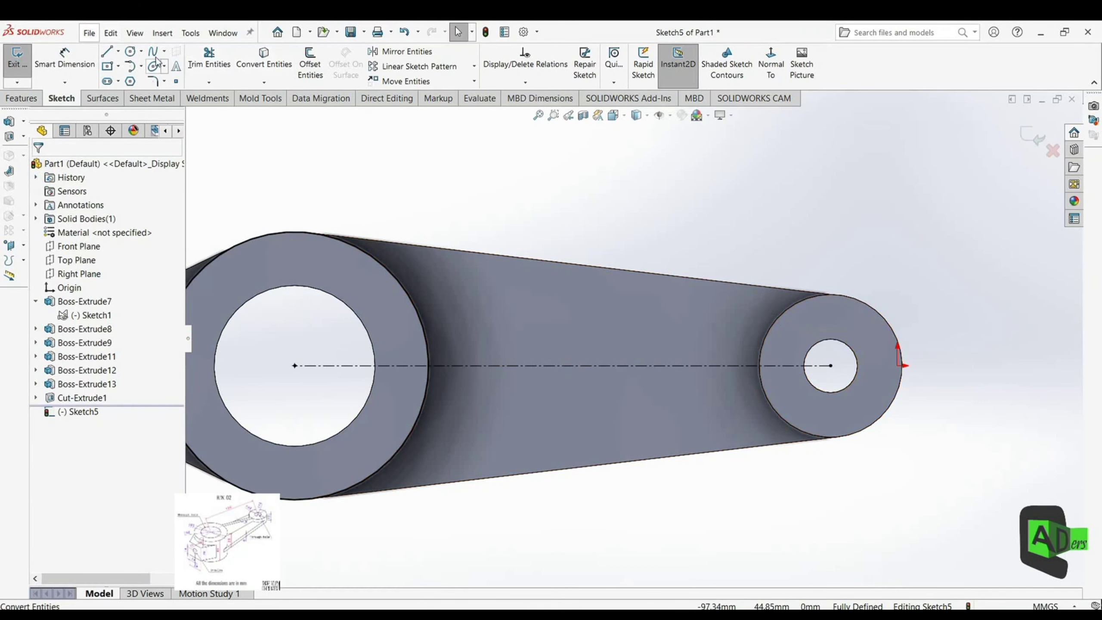
click(241, 65)
click(822, 325)
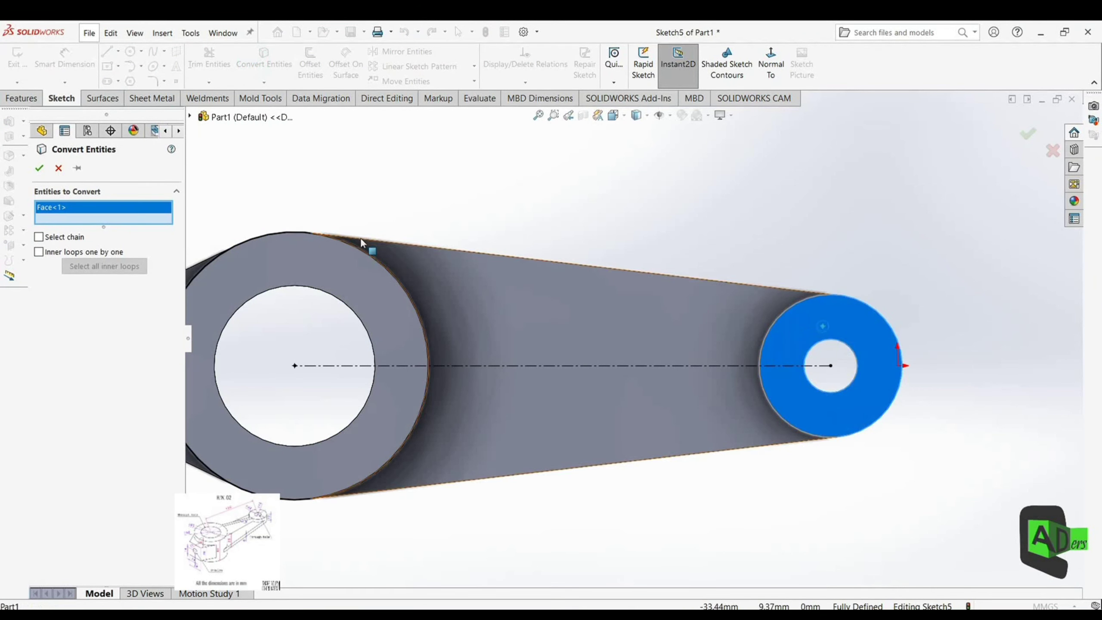
click(41, 168)
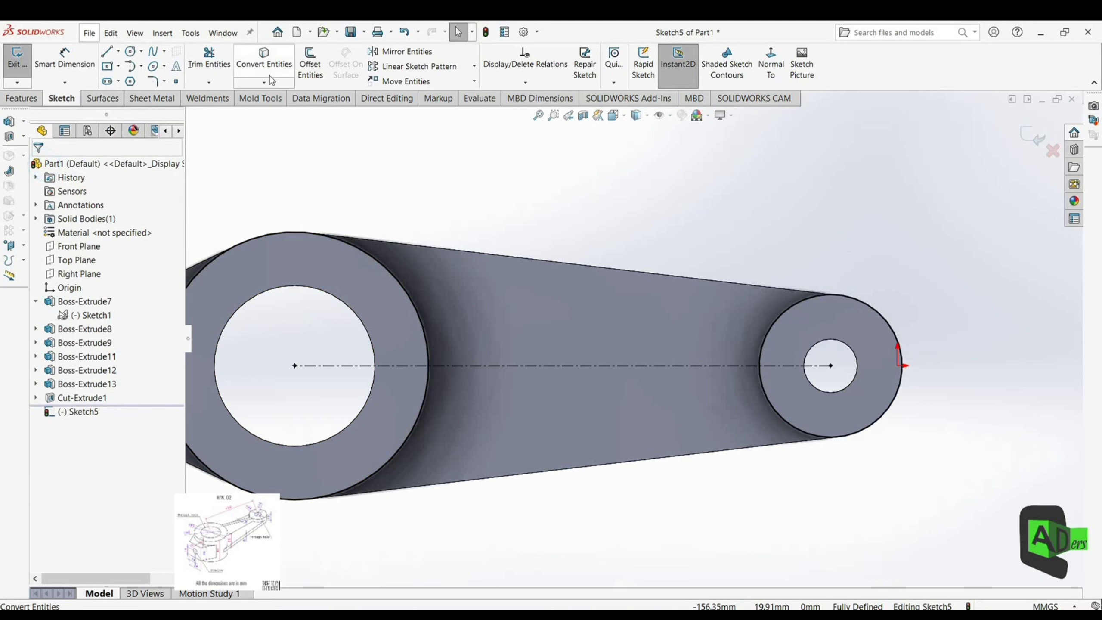
Offset the construction centreline bi-directionally by 3 mm
click(302, 69)
click(505, 366)
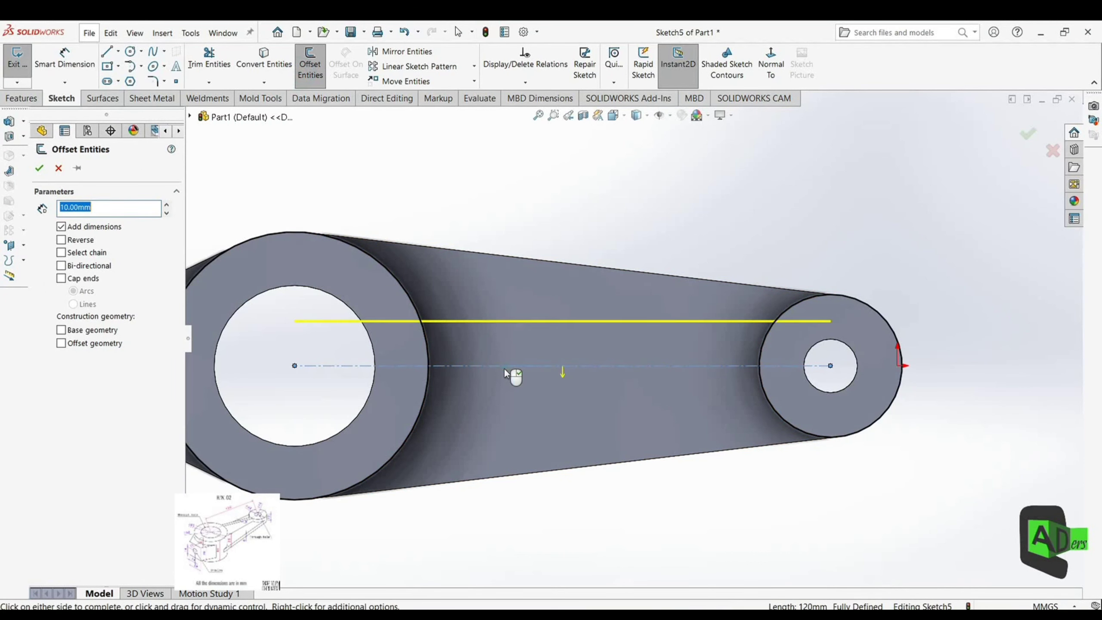
click(90, 265)
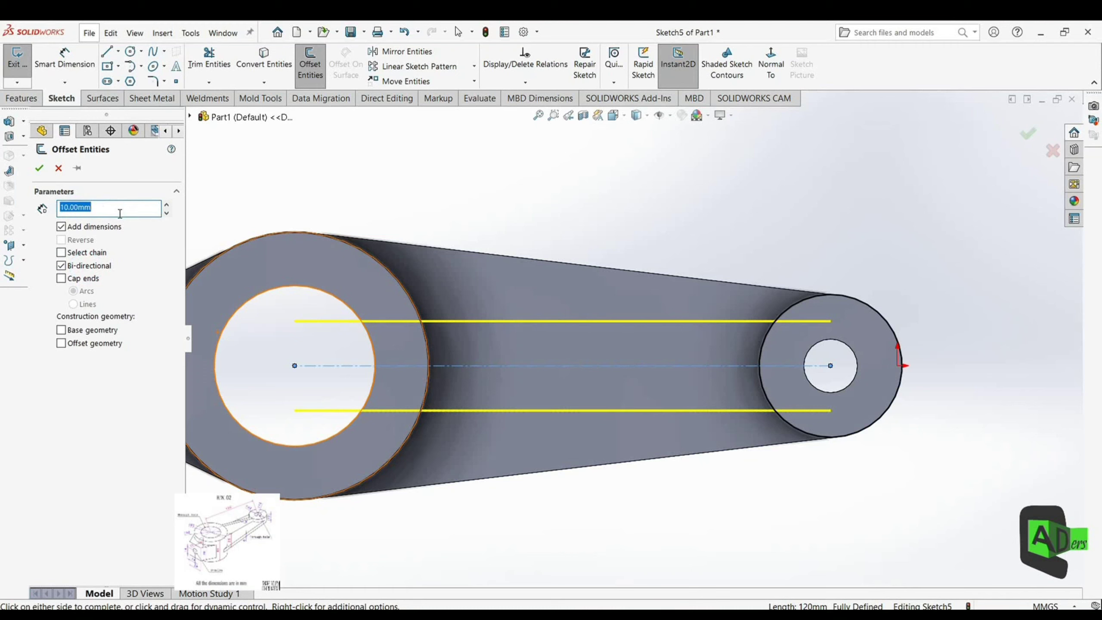
text(3)
key(Return)
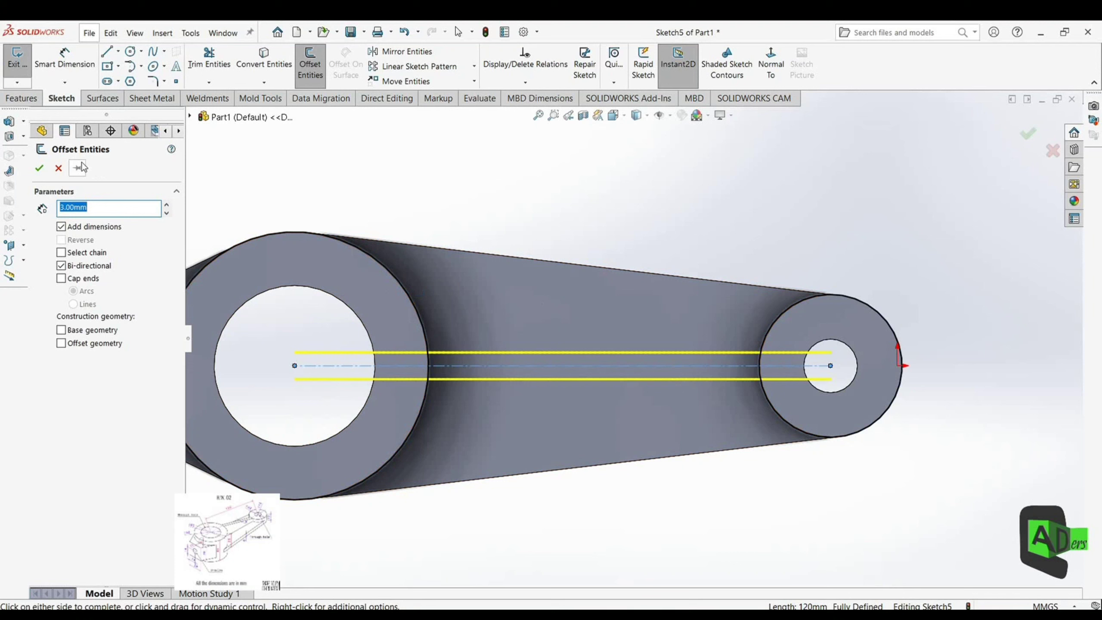
click(43, 168)
Trim the centreline and both offset lines where they run inside the two boss outlines, and exit the sketch
click(227, 53)
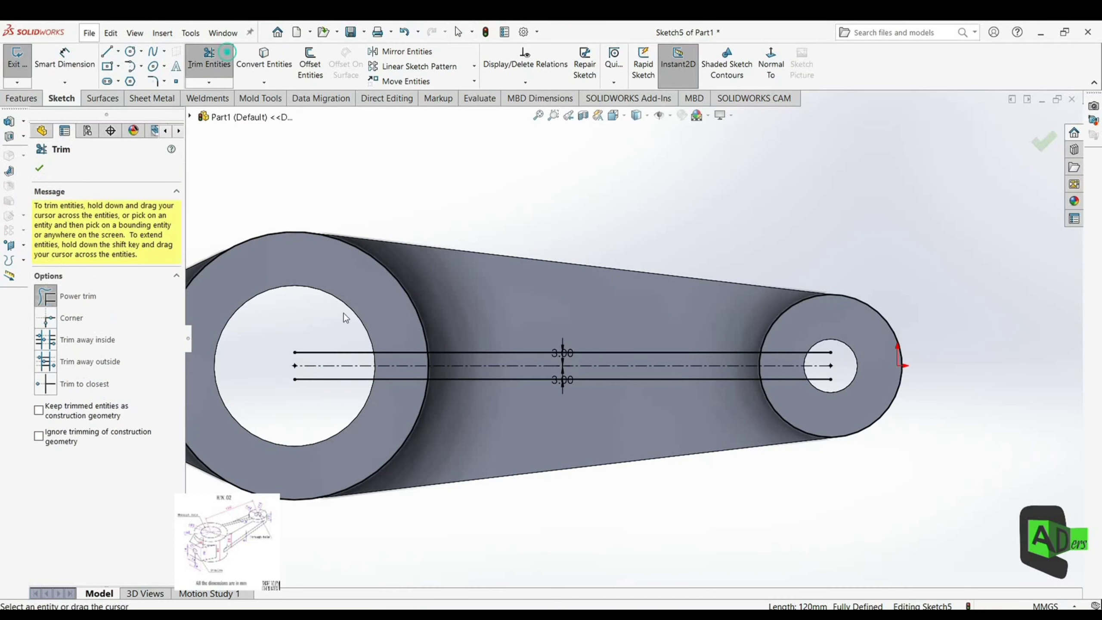
drag(402, 375, 400, 391)
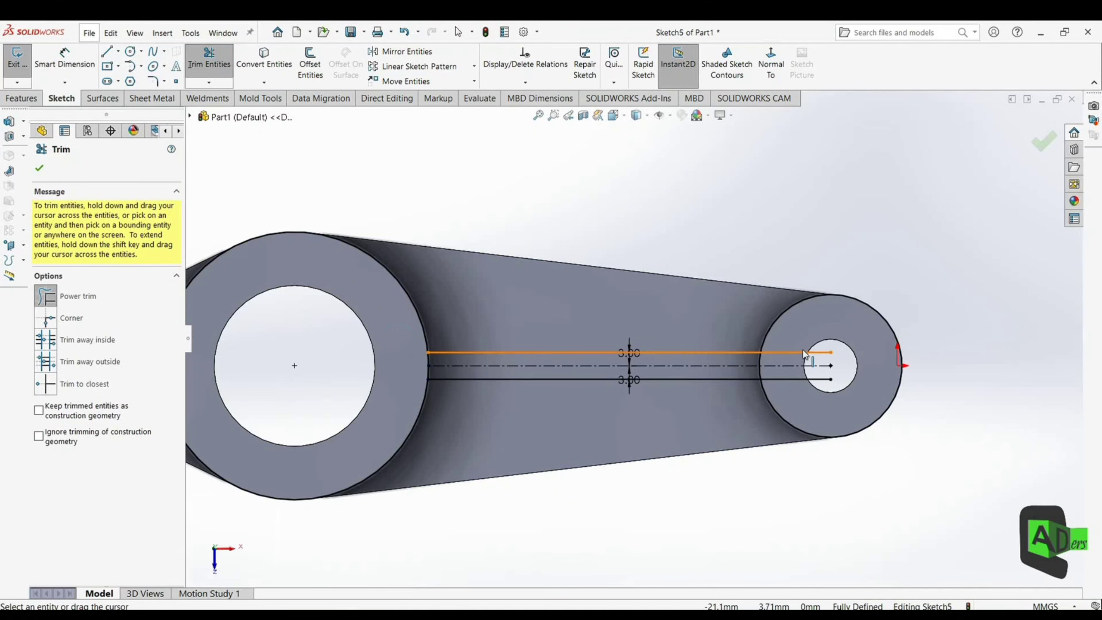
drag(801, 344, 804, 389)
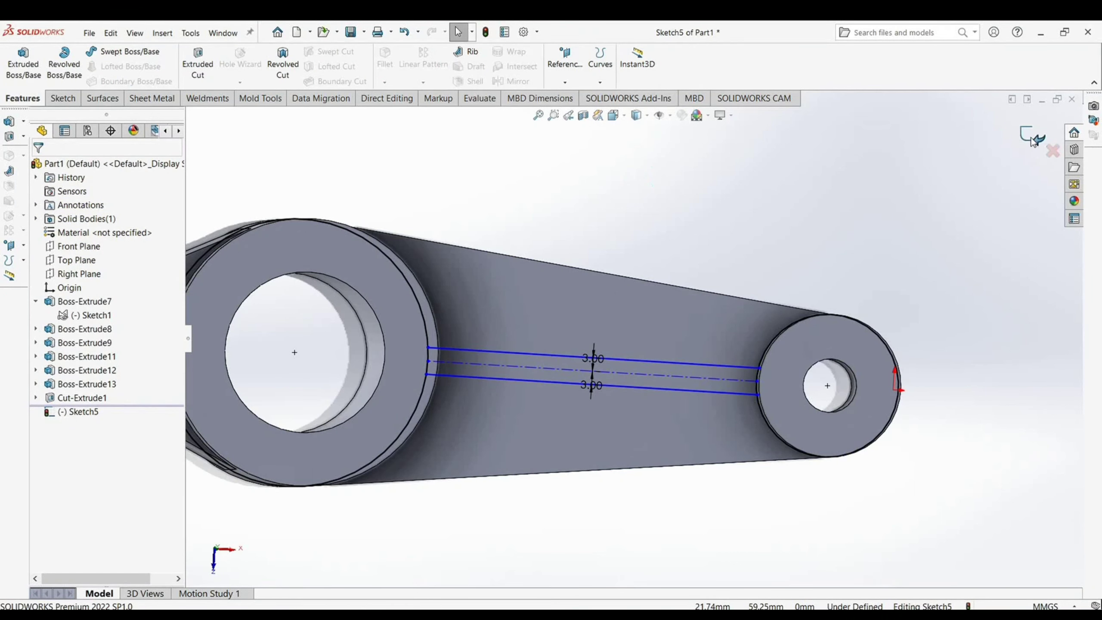
click(1031, 139)
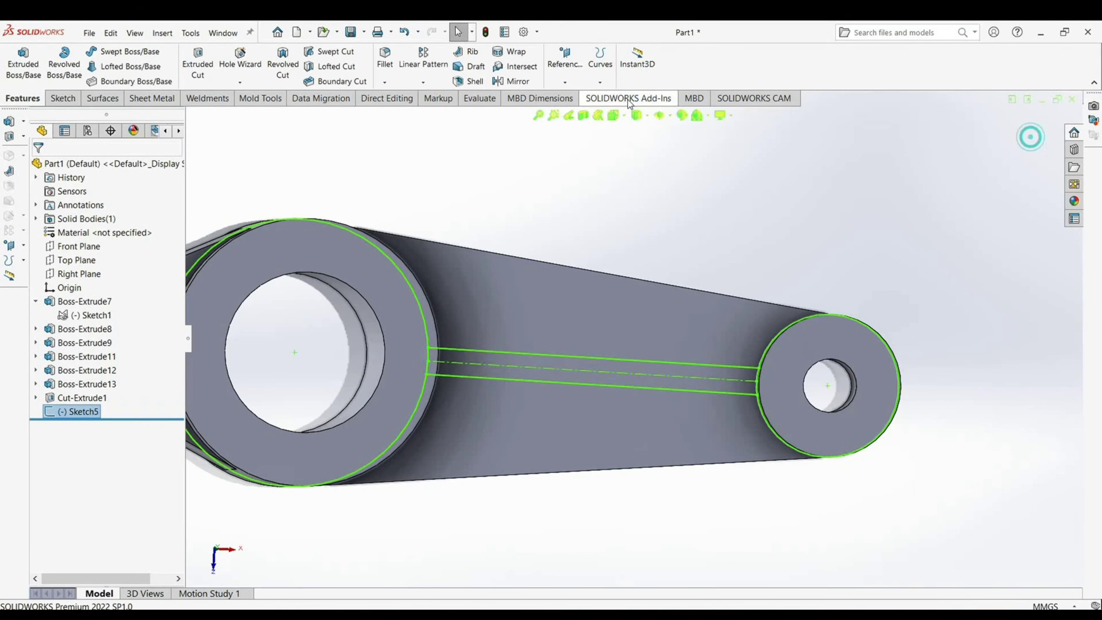
Create a projection split line from the rib sketch on the large boss's outer cylindrical face
click(593, 83)
click(606, 98)
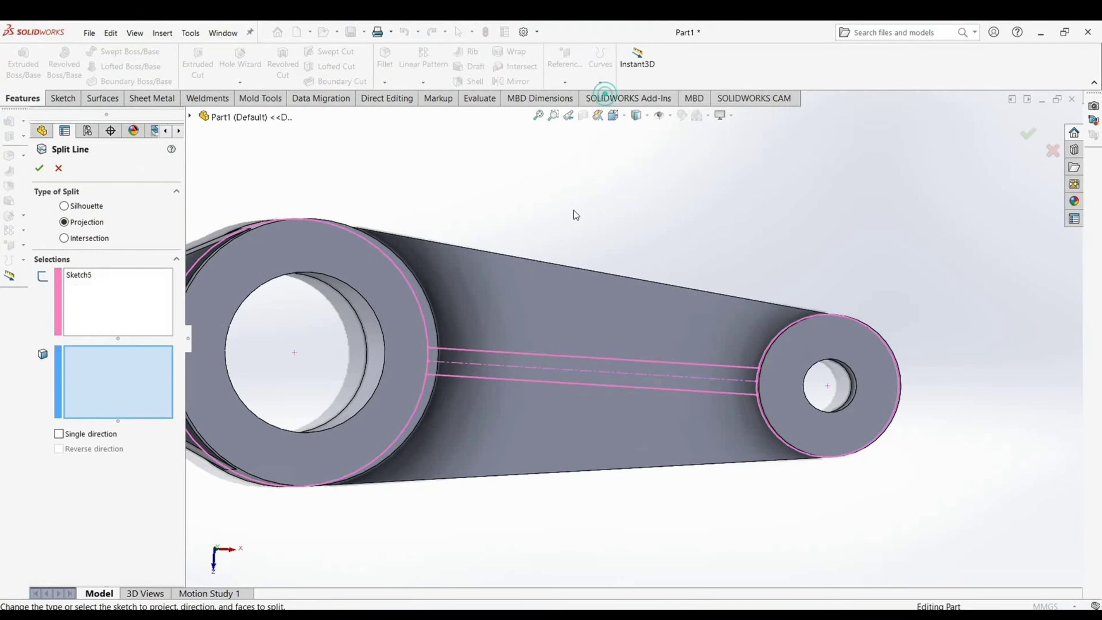
middle_drag(620, 265, 583, 115)
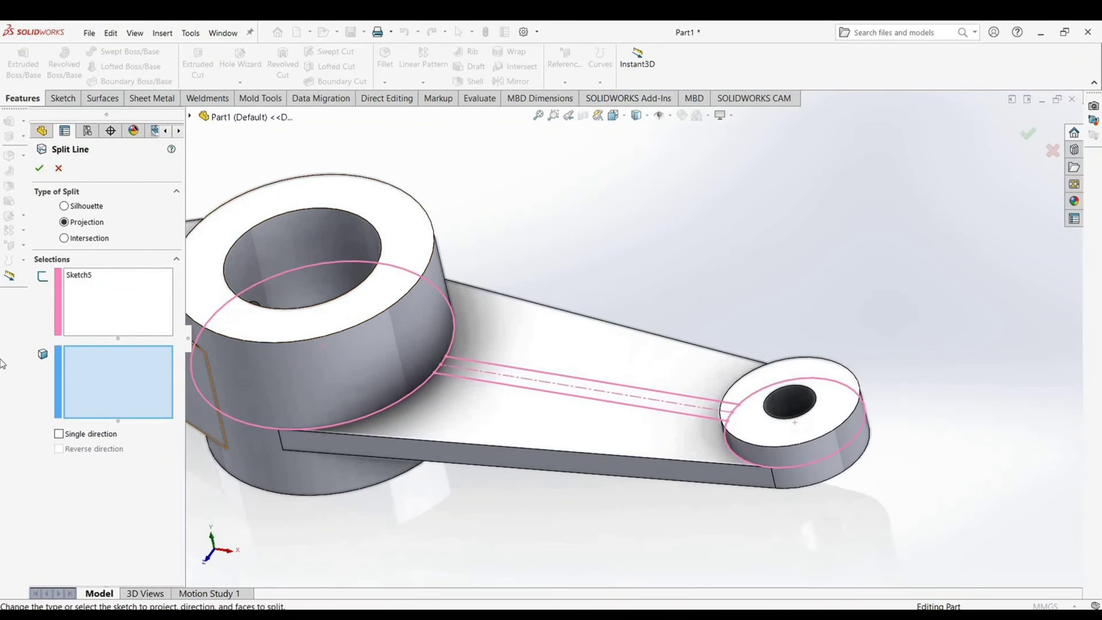
click(382, 350)
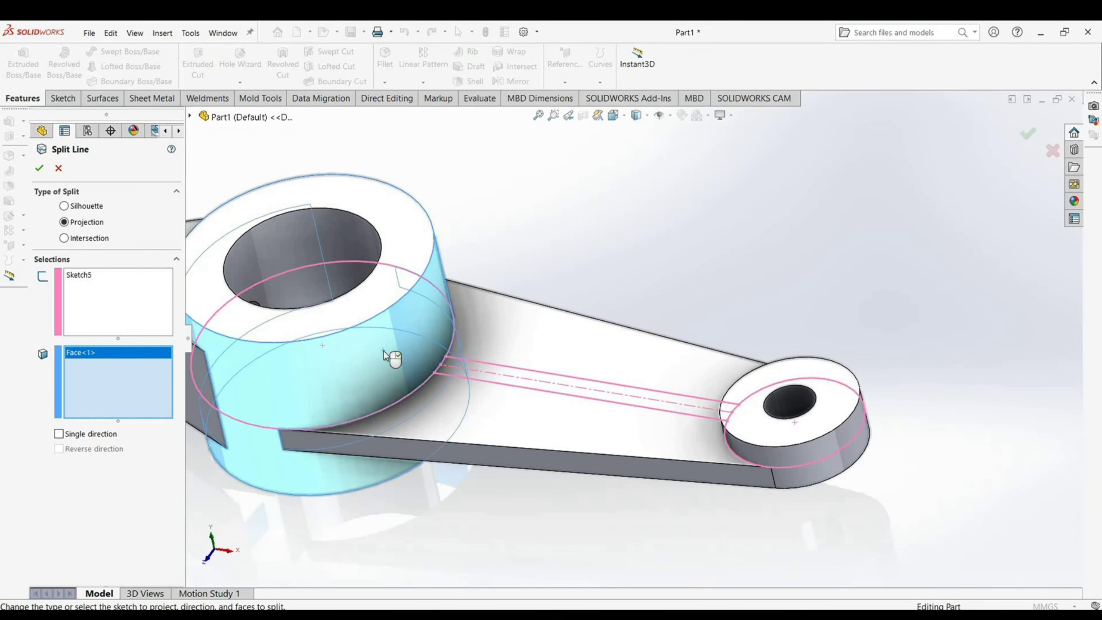
click(39, 168)
Edit the split line's sketch and trim the boss circles down to the short arcs closing the rib strip
click(87, 424)
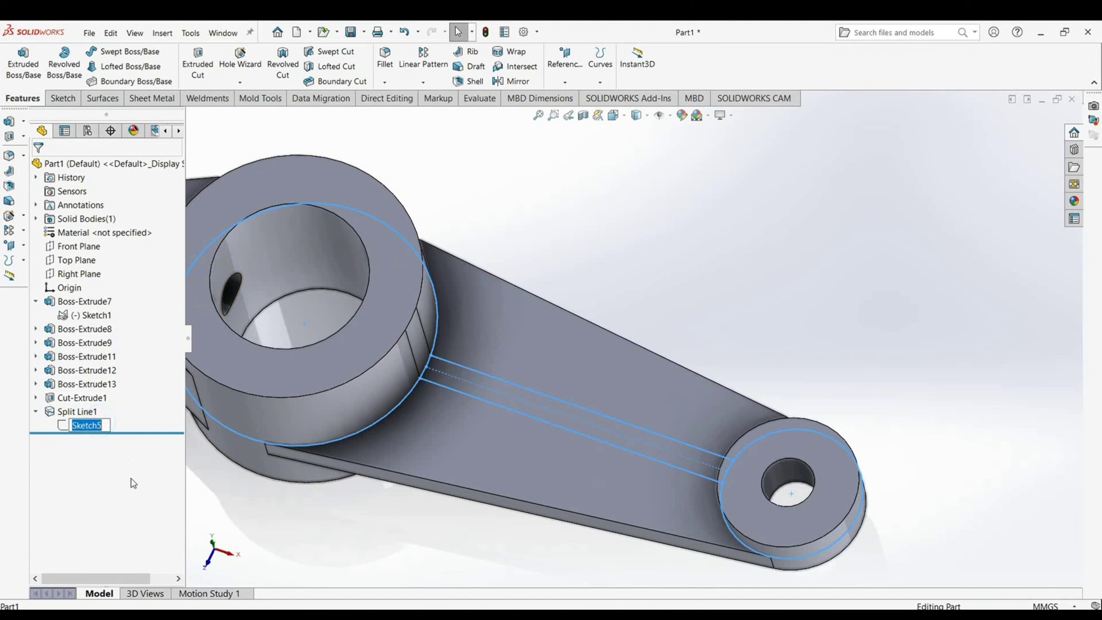
right_click(114, 428)
click(116, 392)
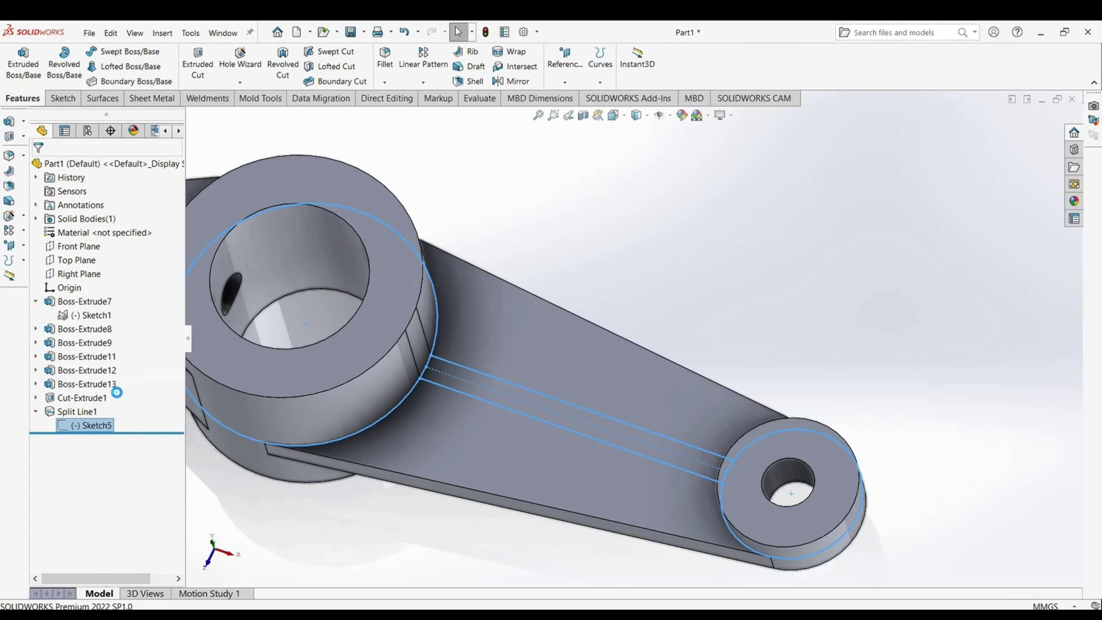
scroll(640, 294, down, 3)
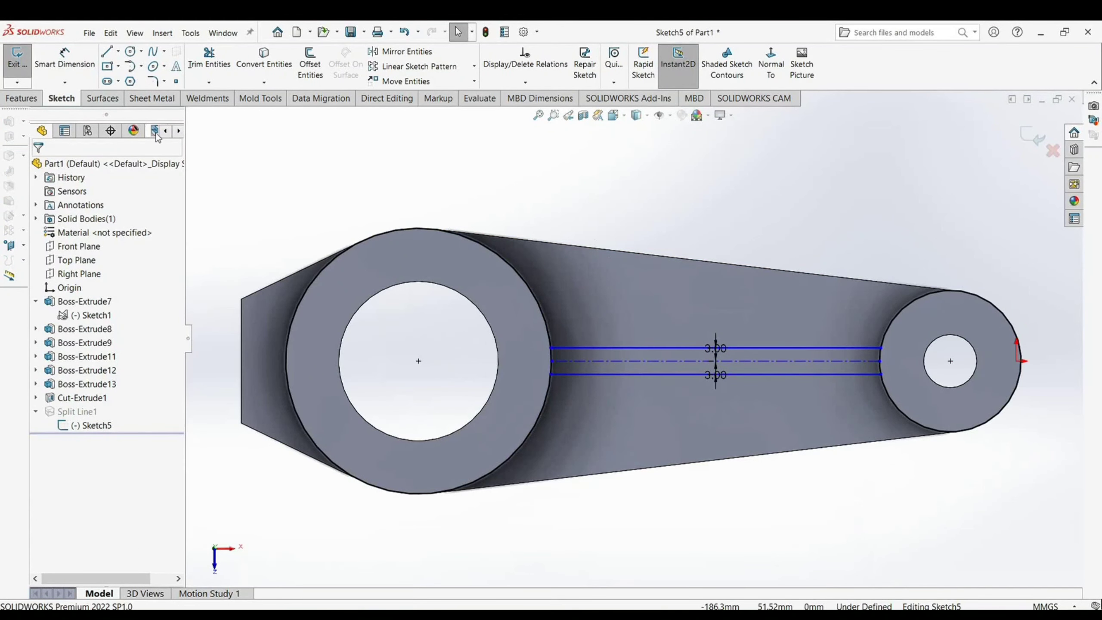
click(217, 60)
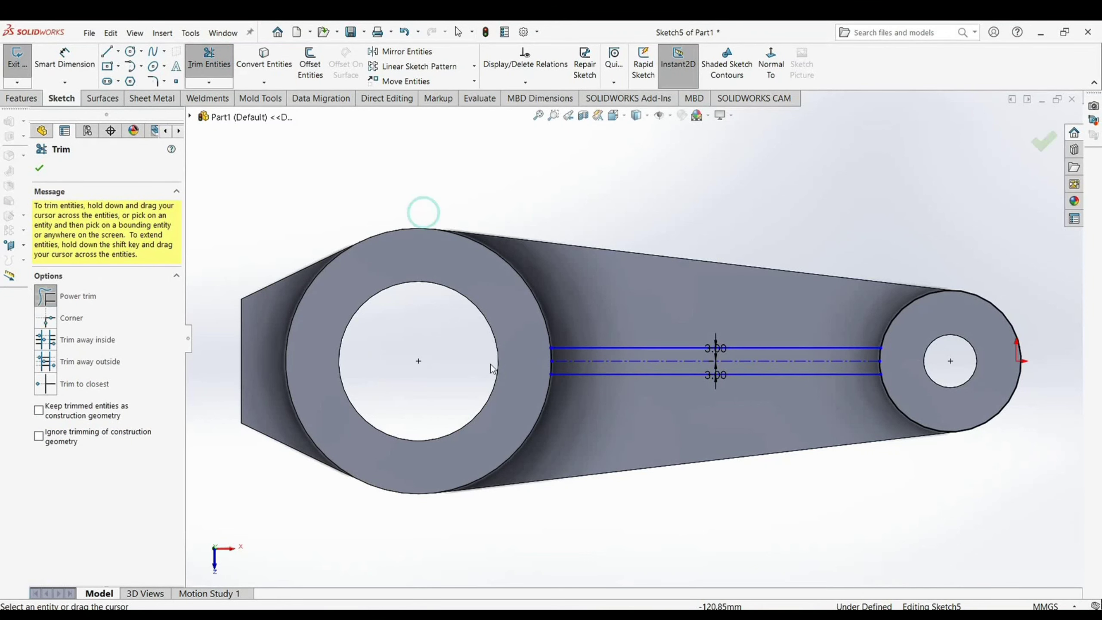
drag(868, 290, 923, 357)
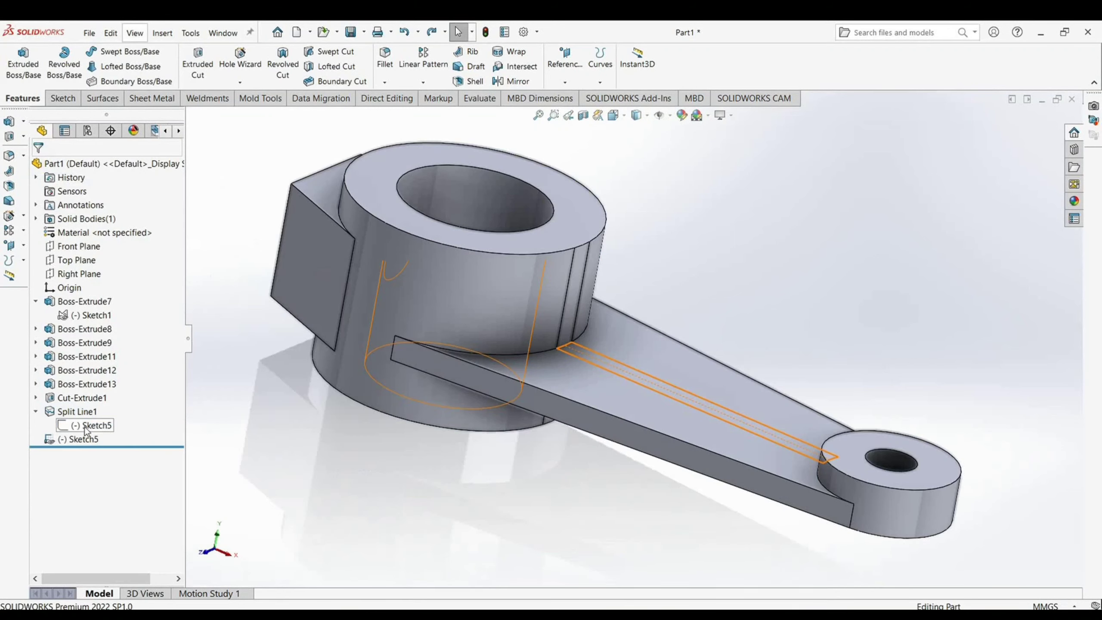
Create a projection split line from the rib sketch on the small boss's outer cylindrical face
click(82, 426)
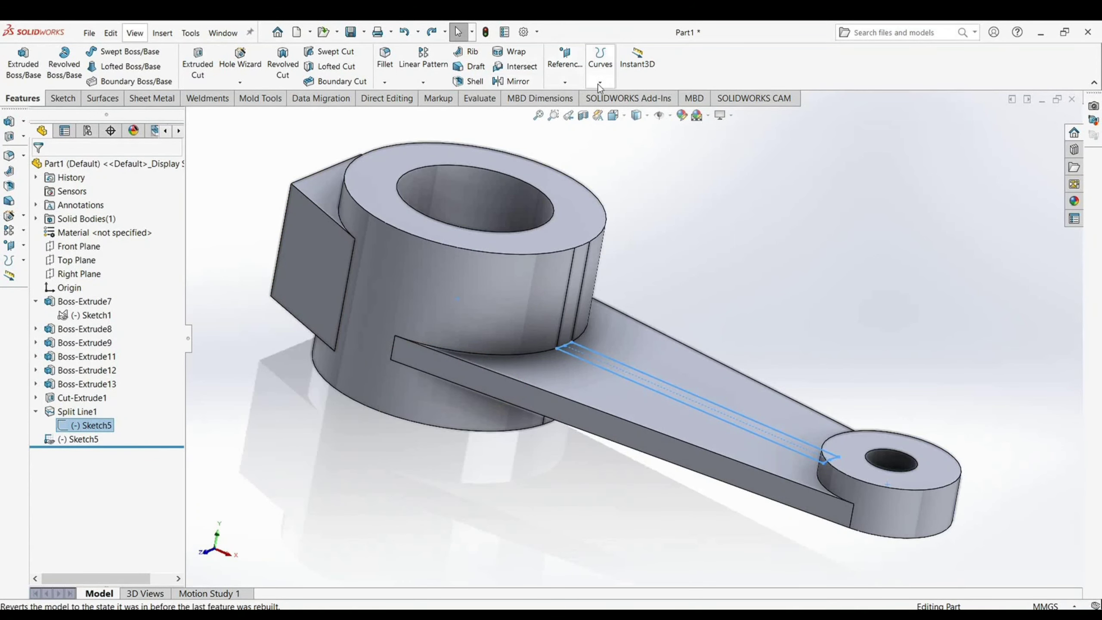
click(600, 83)
click(601, 96)
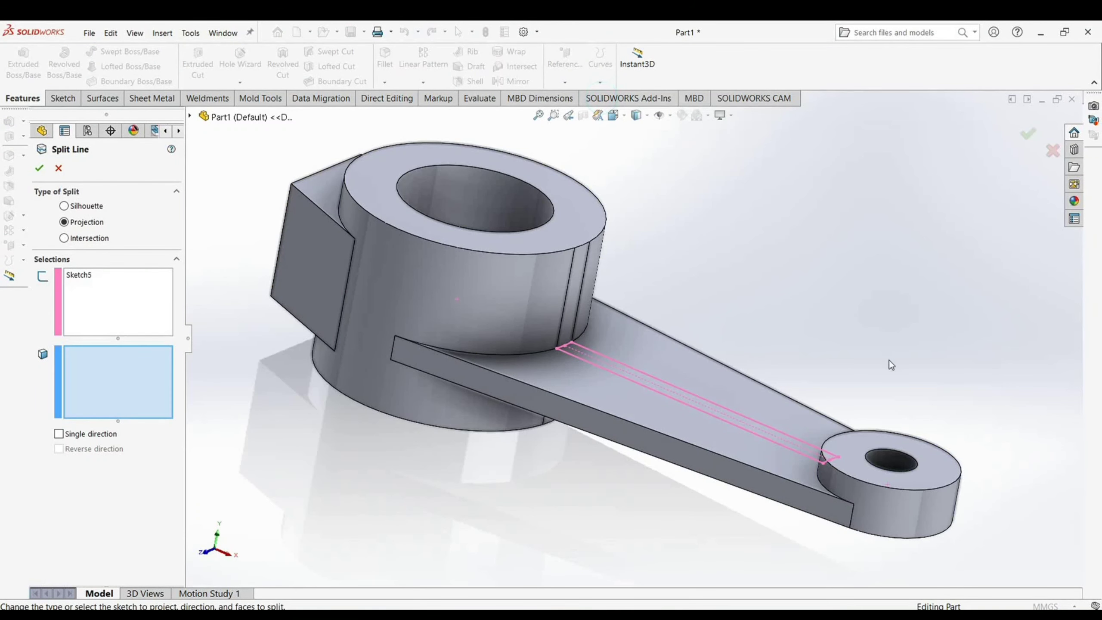
middle_drag(867, 428, 903, 411)
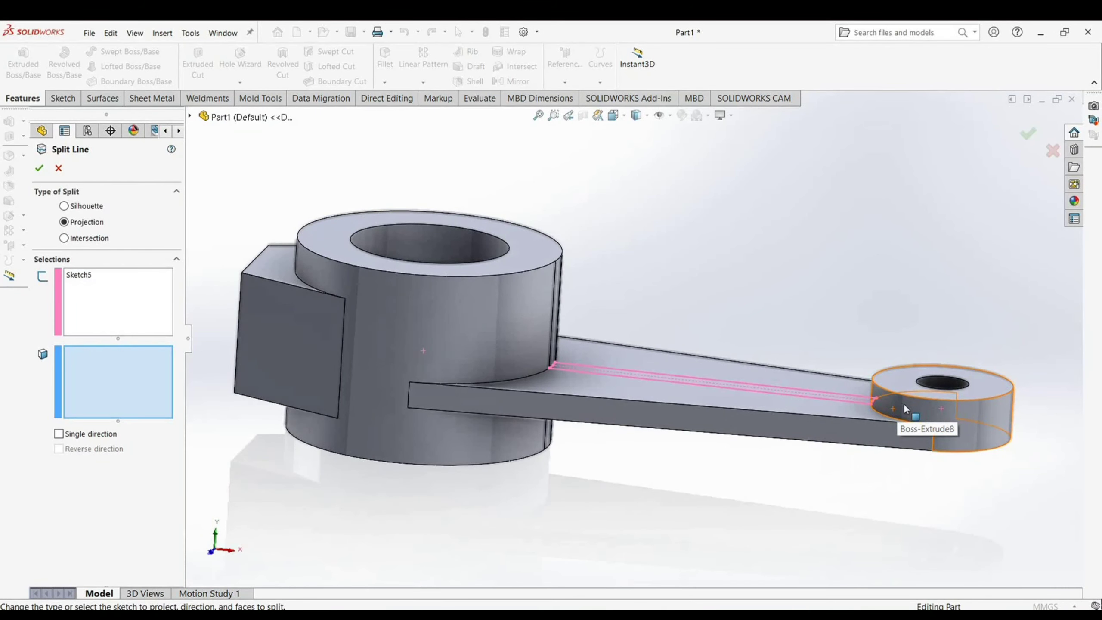
click(905, 409)
click(39, 169)
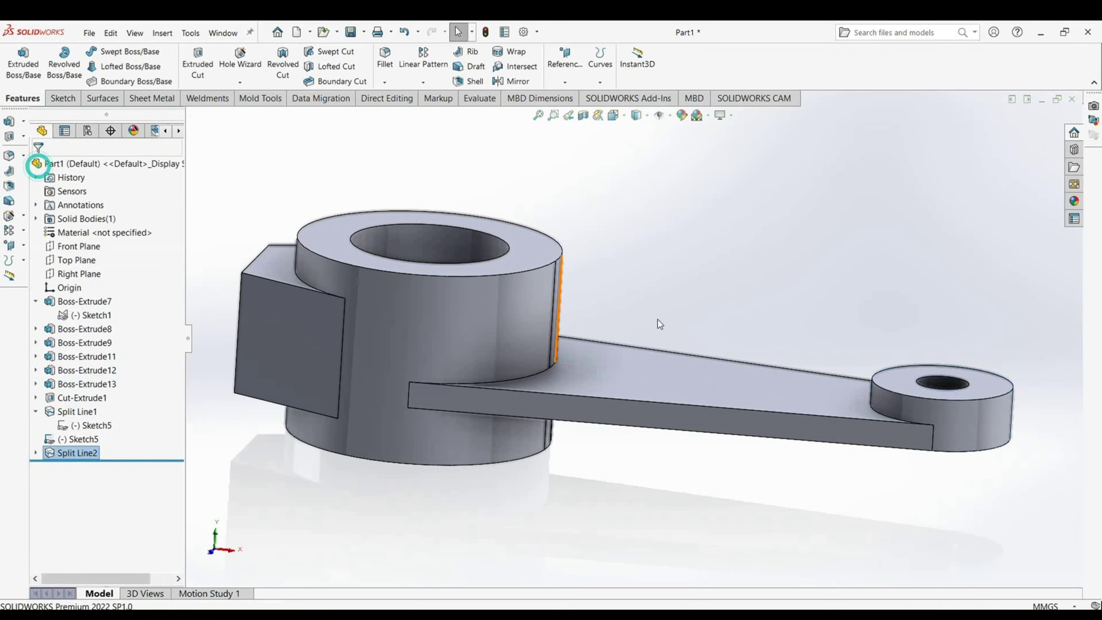
Start a lofted boss using the narrow split faces on the small and large bosses as profiles
middle_drag(885, 312, 846, 335)
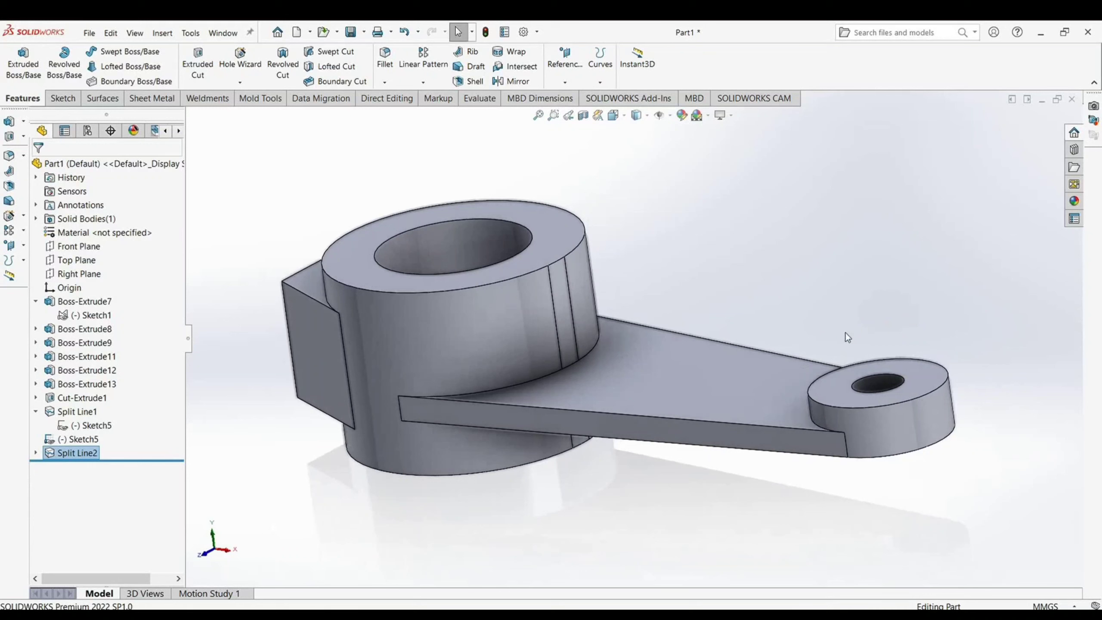
click(96, 425)
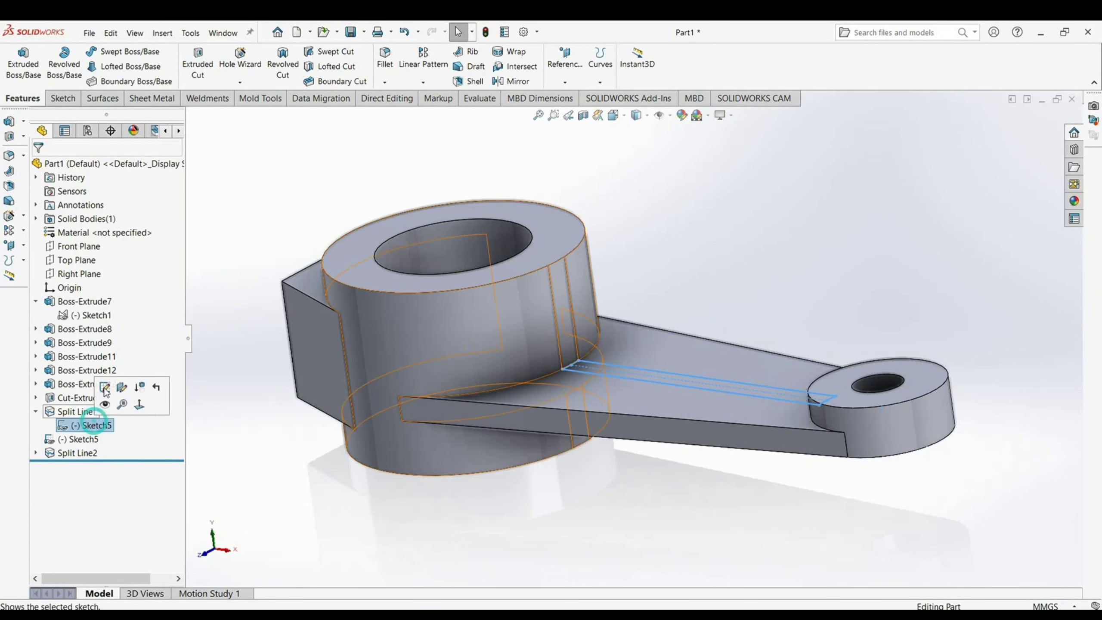
click(115, 66)
middle_drag(629, 391, 765, 389)
click(750, 451)
scroll(626, 481, down, 2)
click(620, 471)
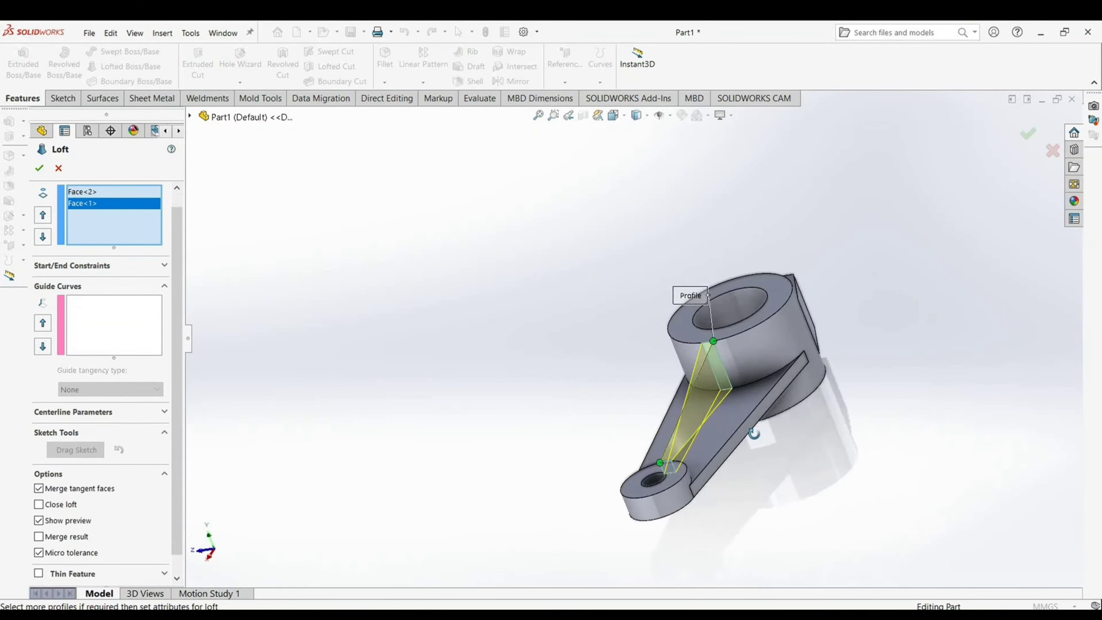
Move the loft connector on the small boss to the matching corner to remove the twist, and create the loft
middle_drag(755, 433, 740, 573)
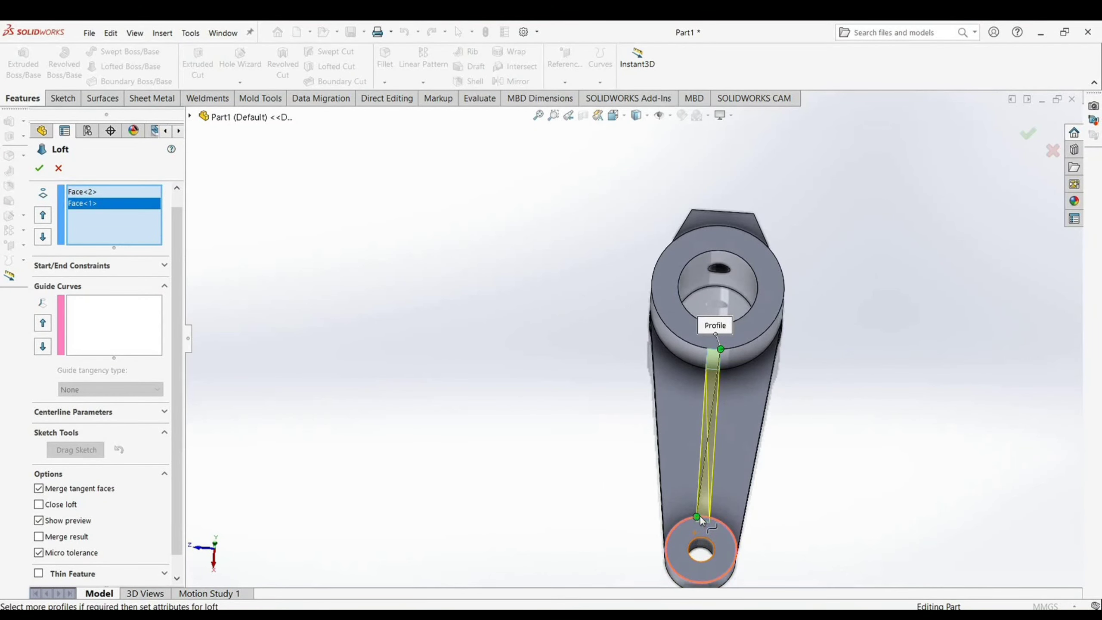
drag(696, 516, 714, 518)
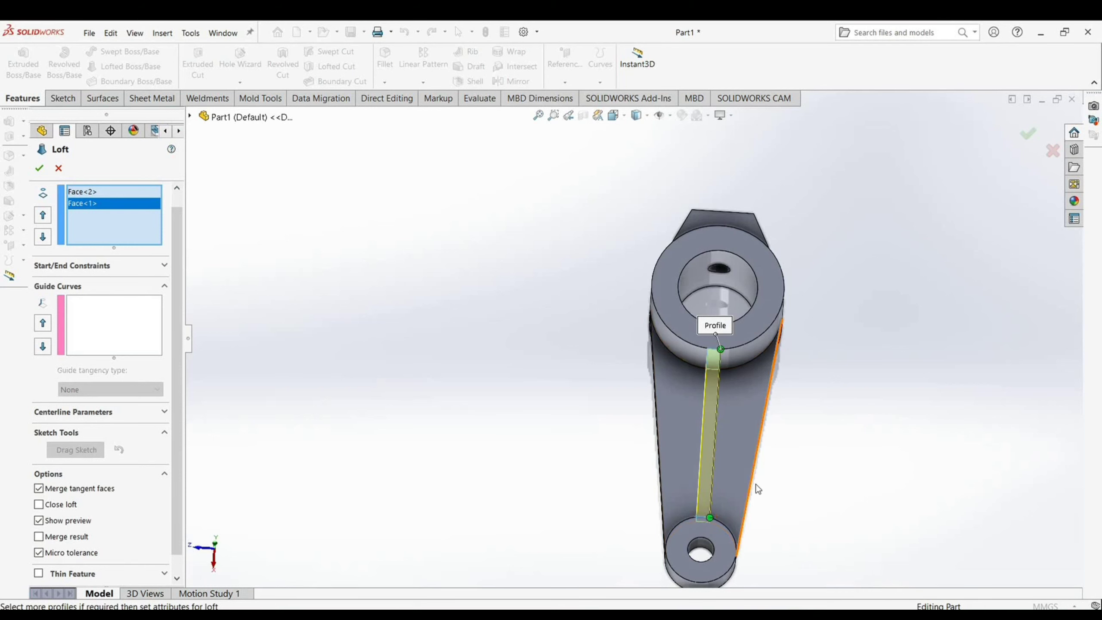
middle_drag(813, 476, 907, 402)
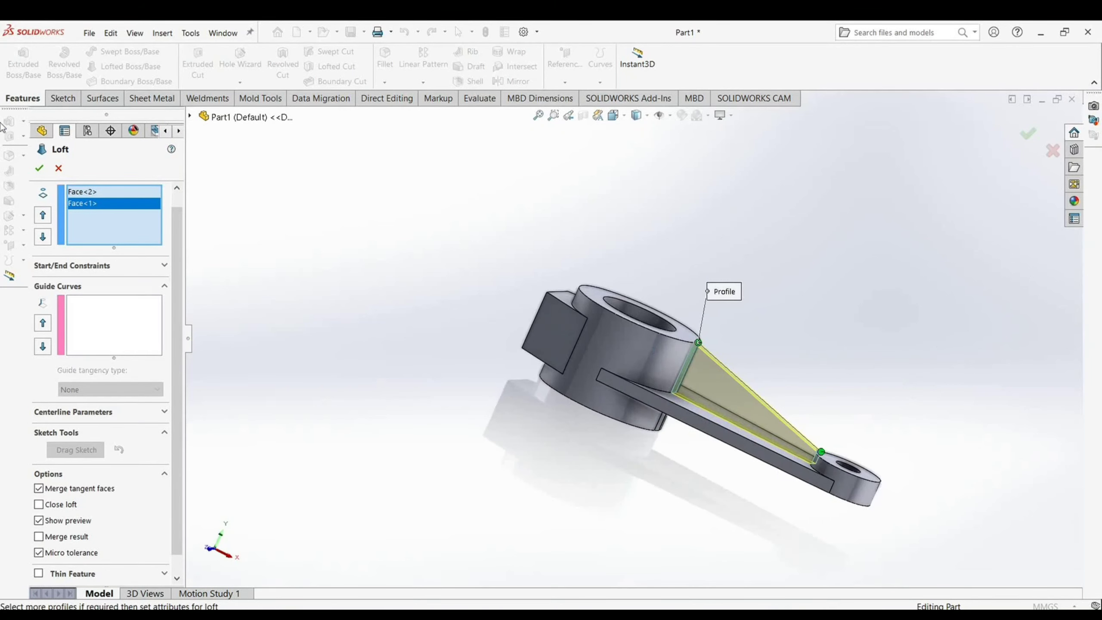
click(39, 168)
middle_drag(588, 348, 920, 455)
key(ctrl+7)
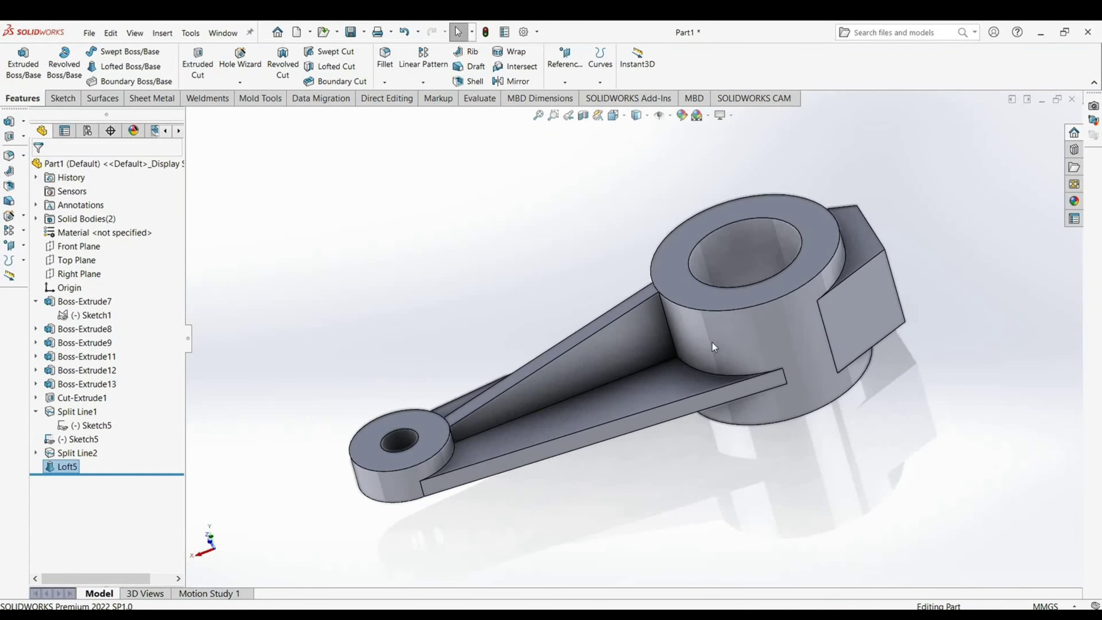
scroll(781, 313, up, 1)
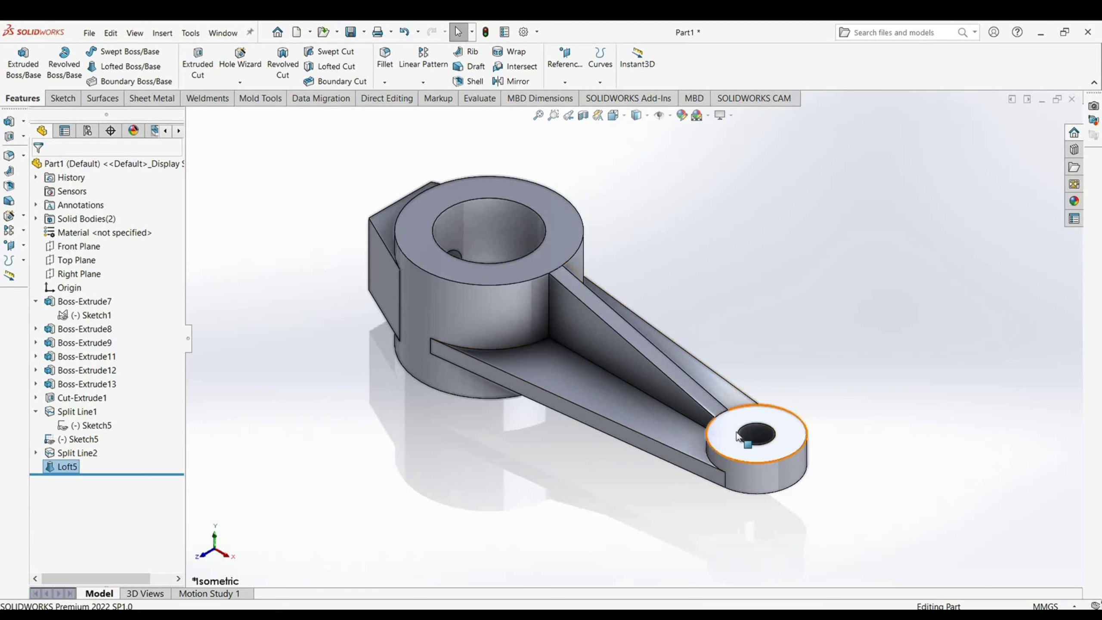
middle_drag(759, 516, 863, 570)
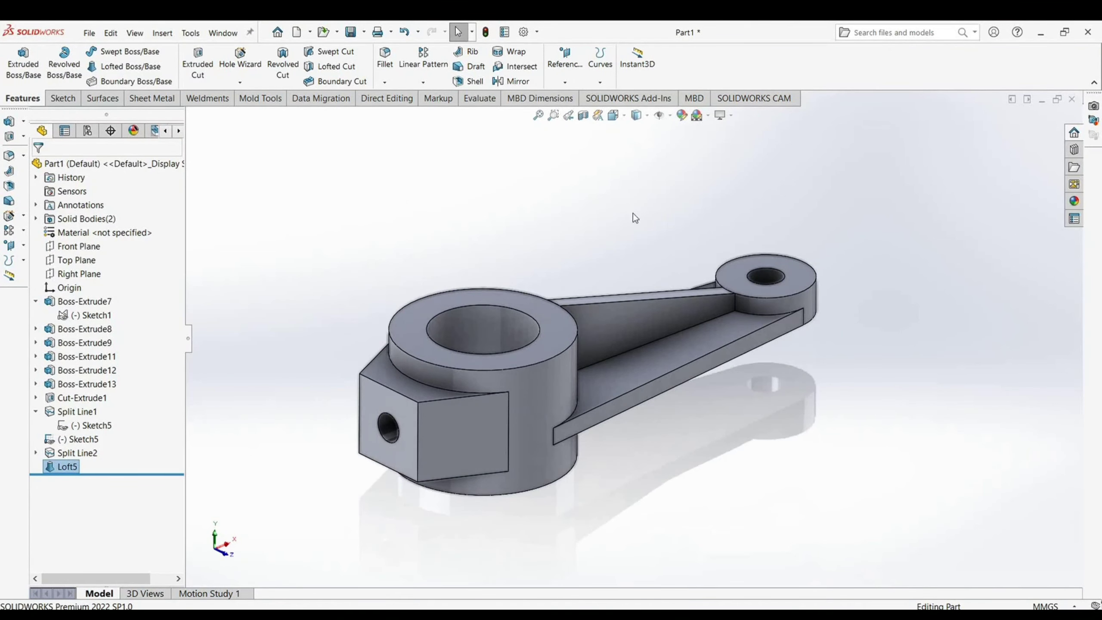